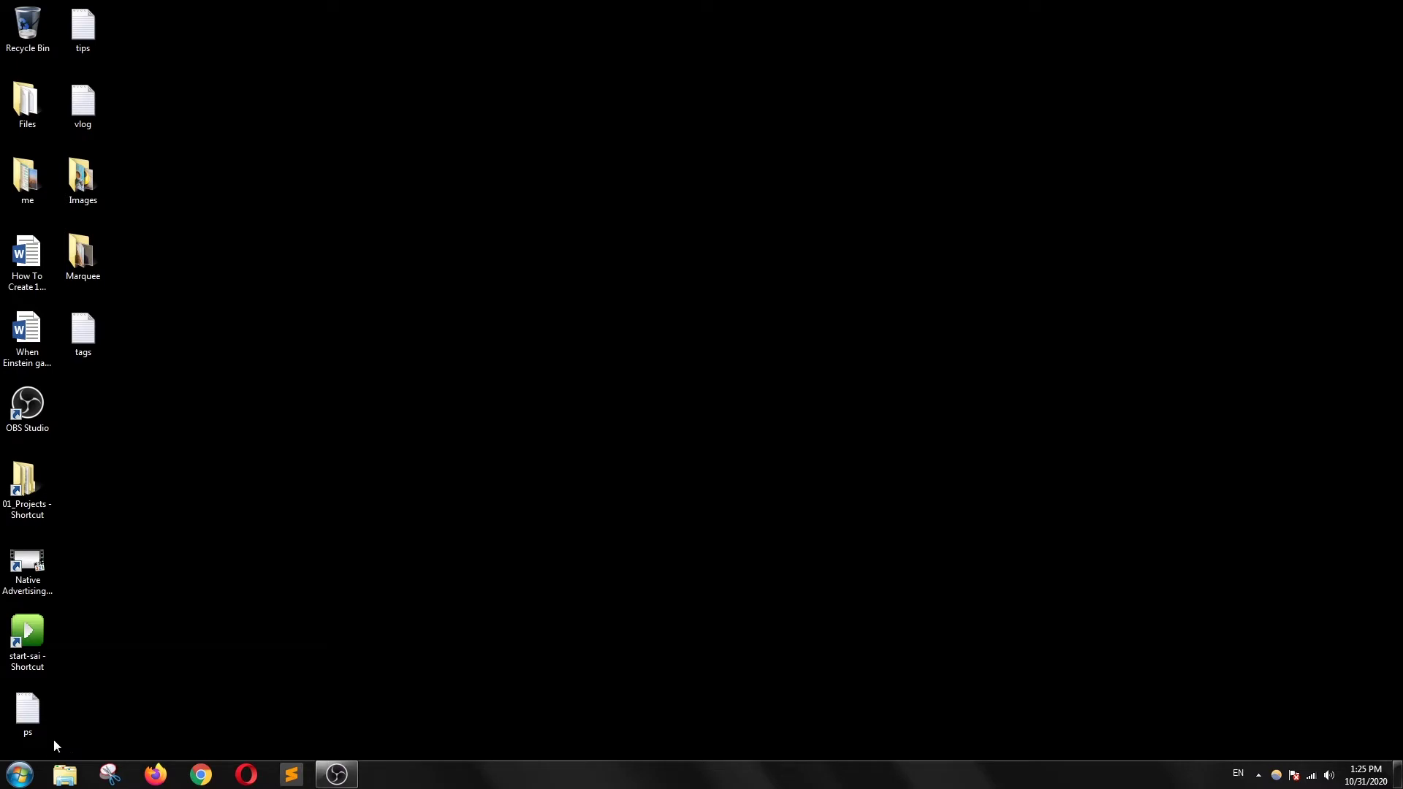
- Launch Adobe Photoshop CS6 (64 Bit) from the Windows Start menu
left_click(19, 774)
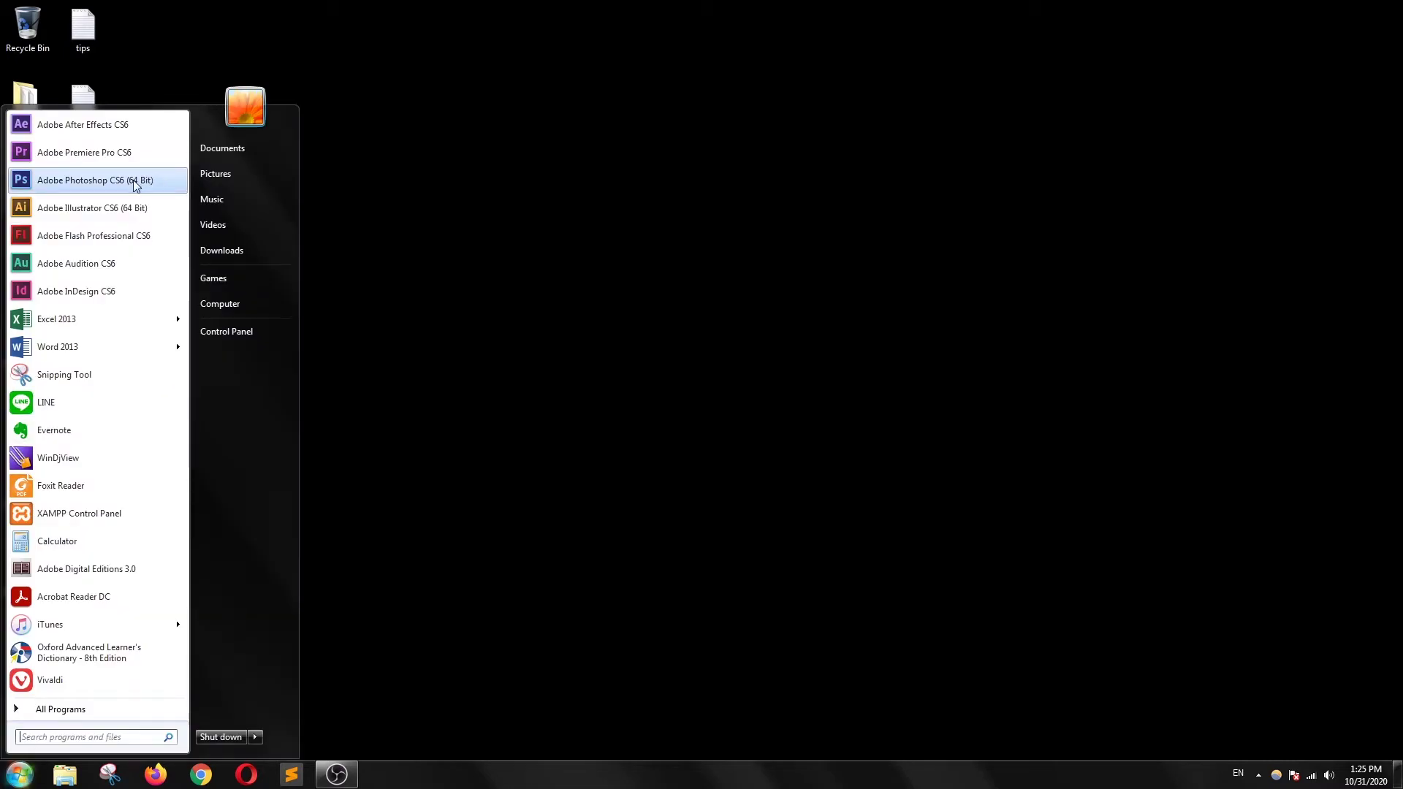
left_click(79, 189)
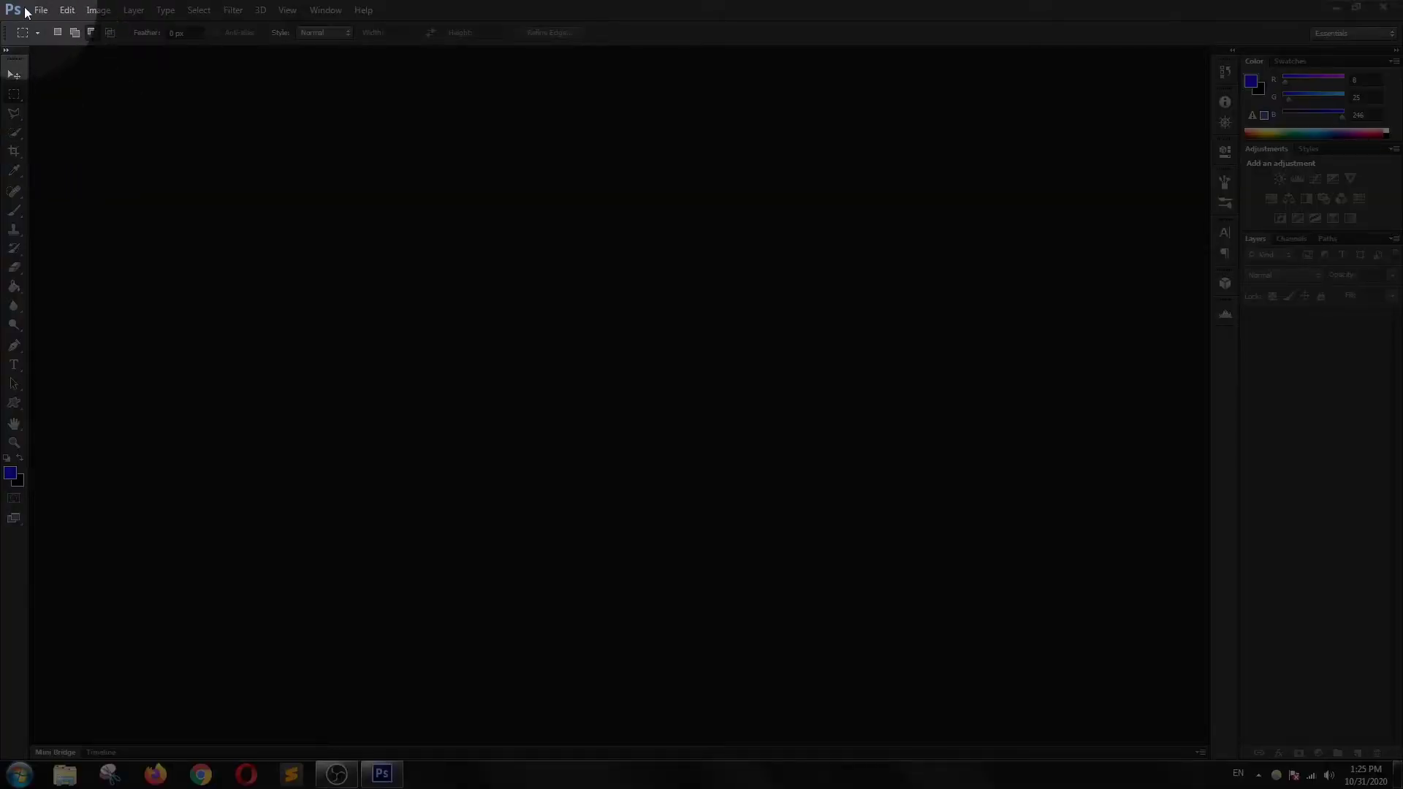
- Create a default 7 × 5 inch, 72 ppi white document and zoom it to 200%
left_click(44, 10)
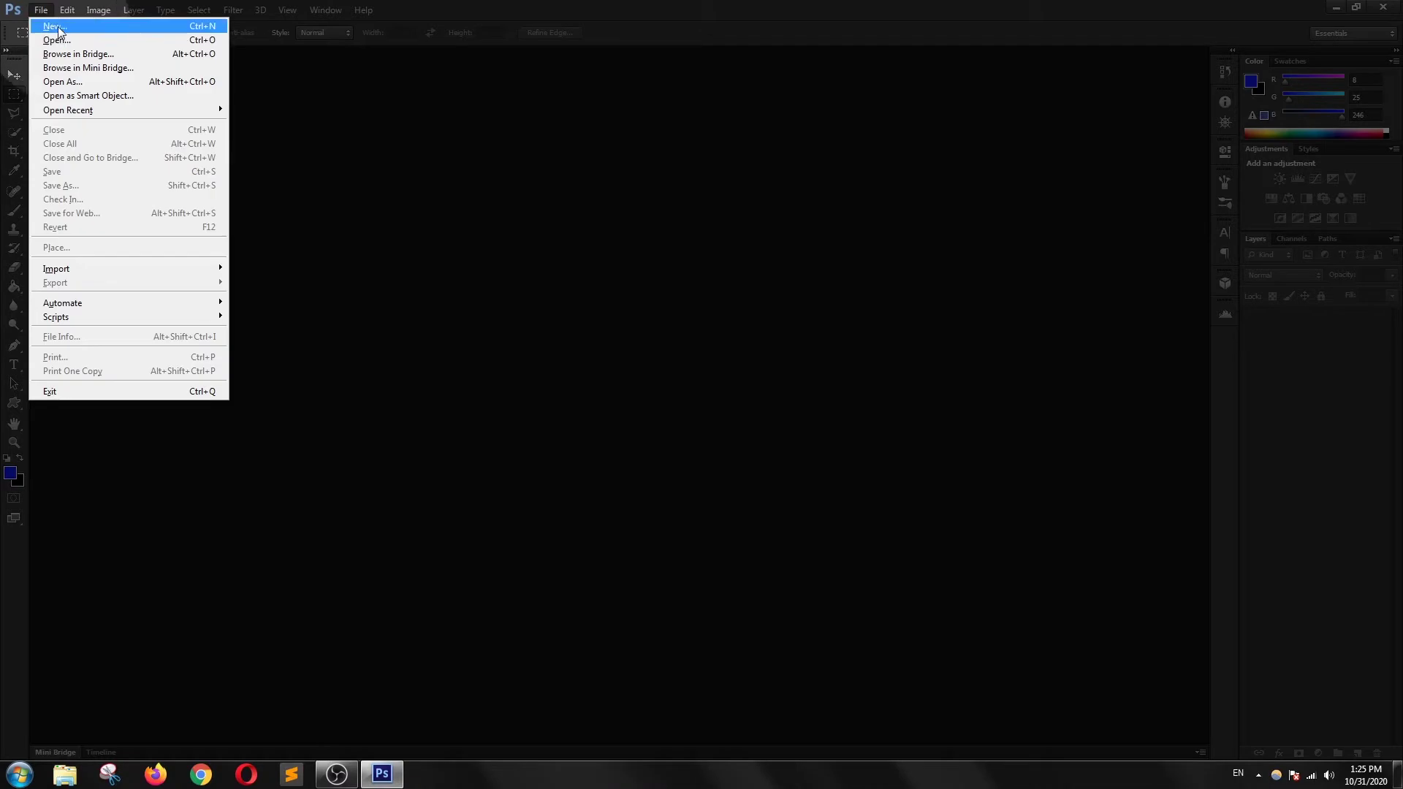
left_click(59, 26)
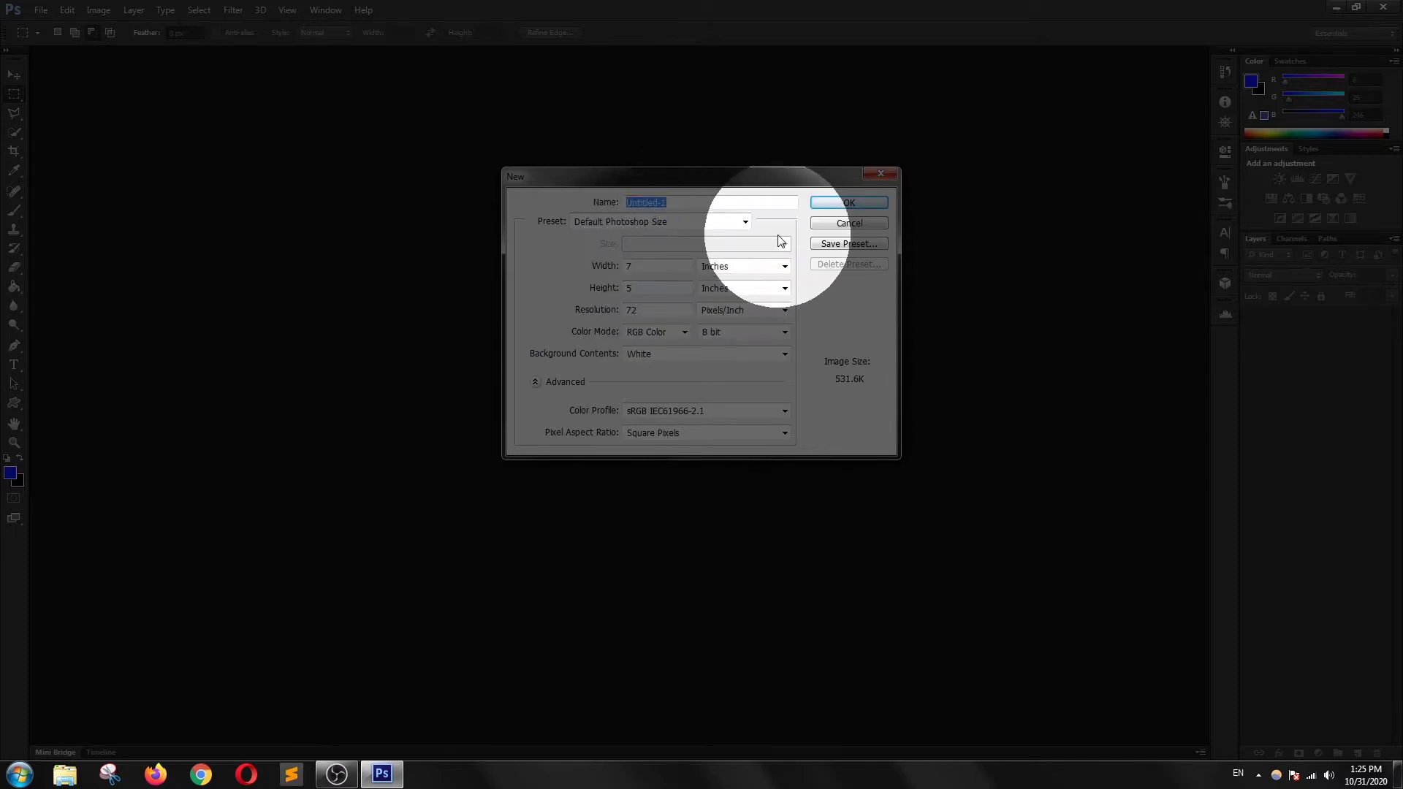
left_click(842, 204)
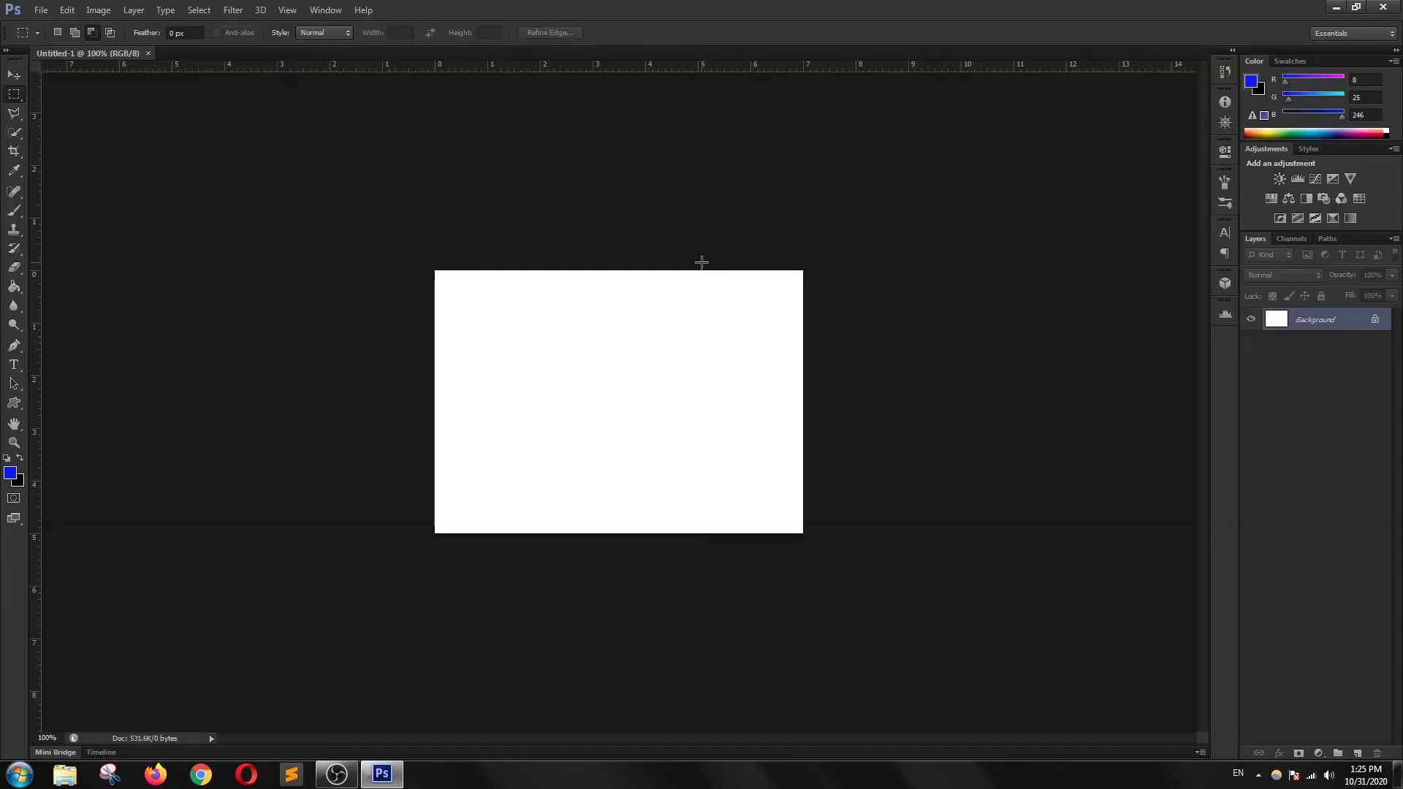
key("ctrl+plus")
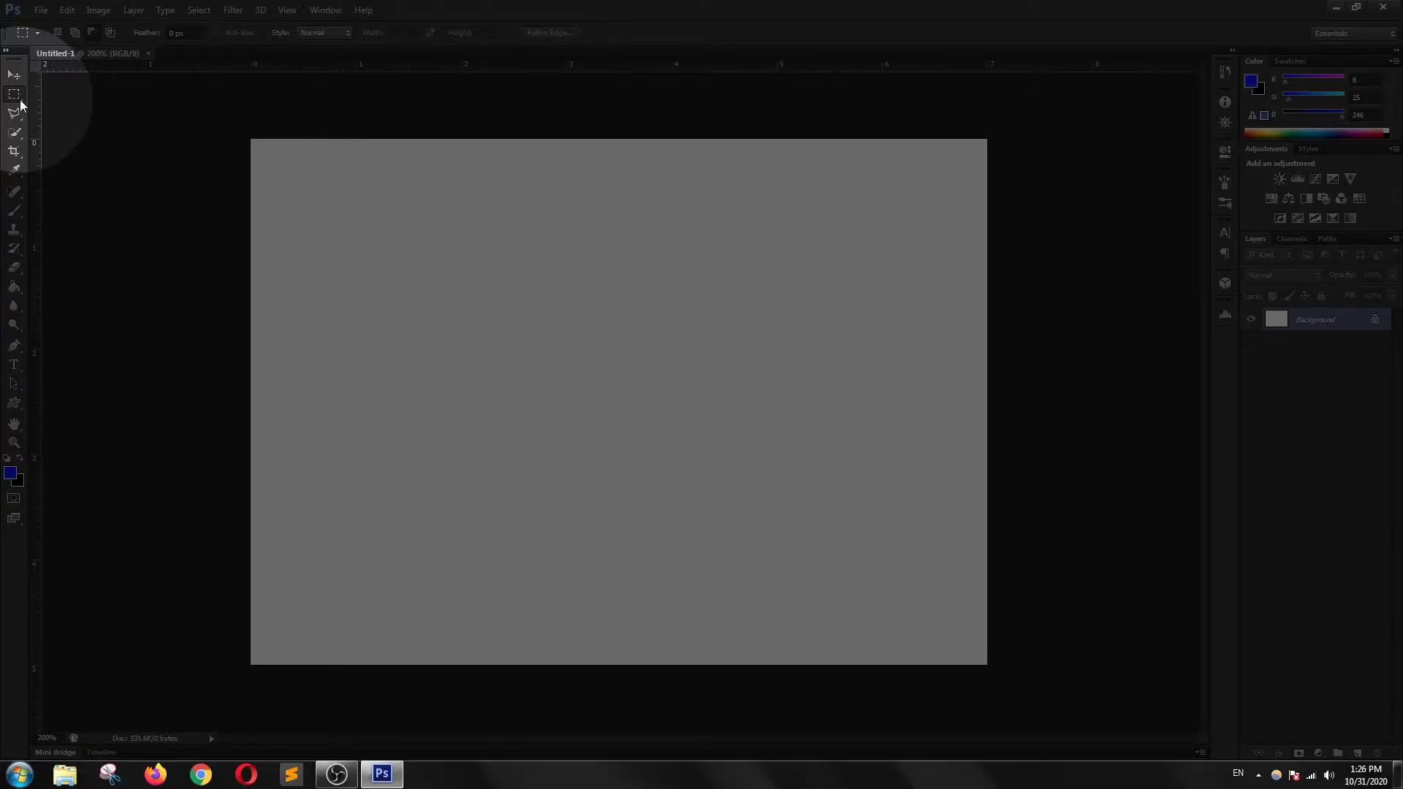
- Select a roughly 4 × 3 inch rectangle across the canvas centre, then set add-to-selection mode
right_click(20, 100)
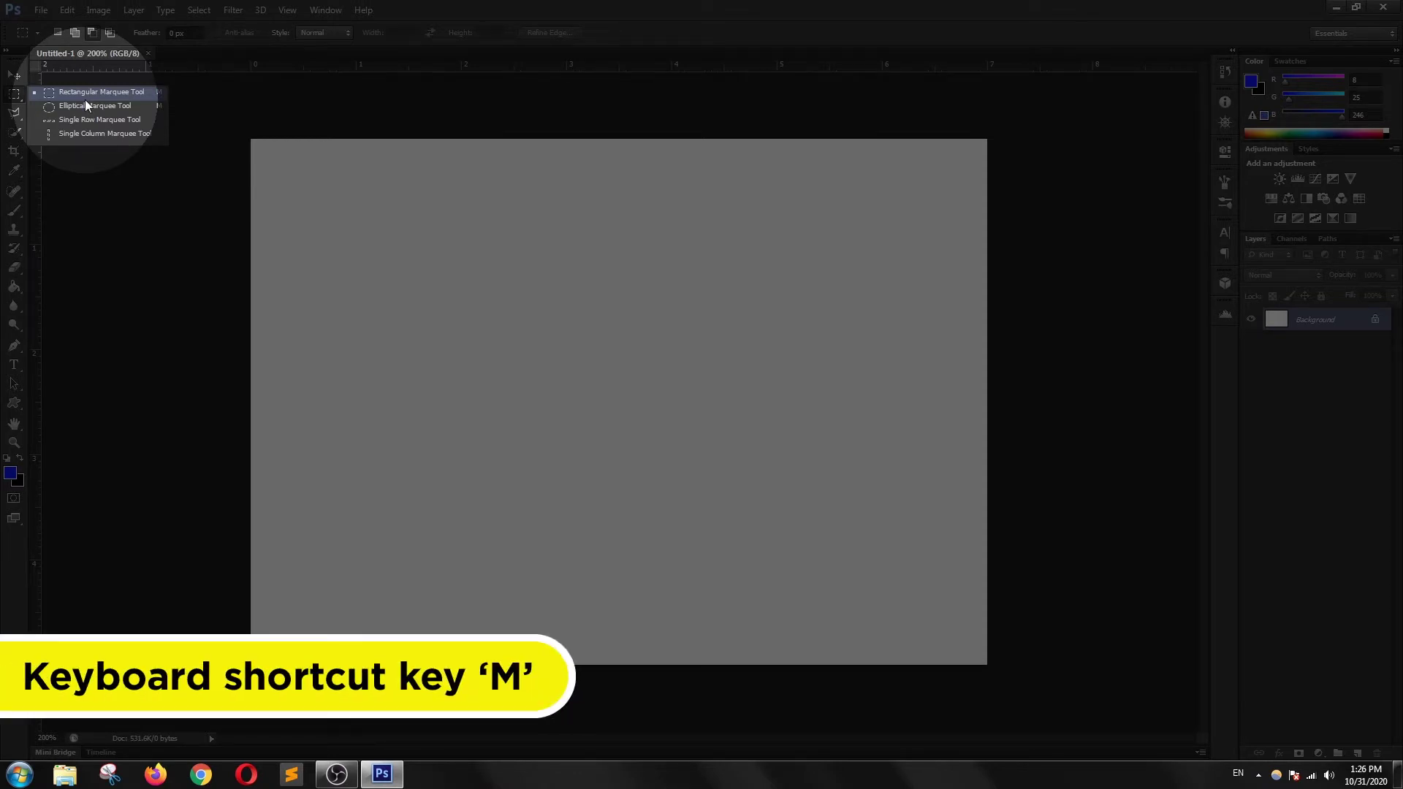
left_click(85, 94)
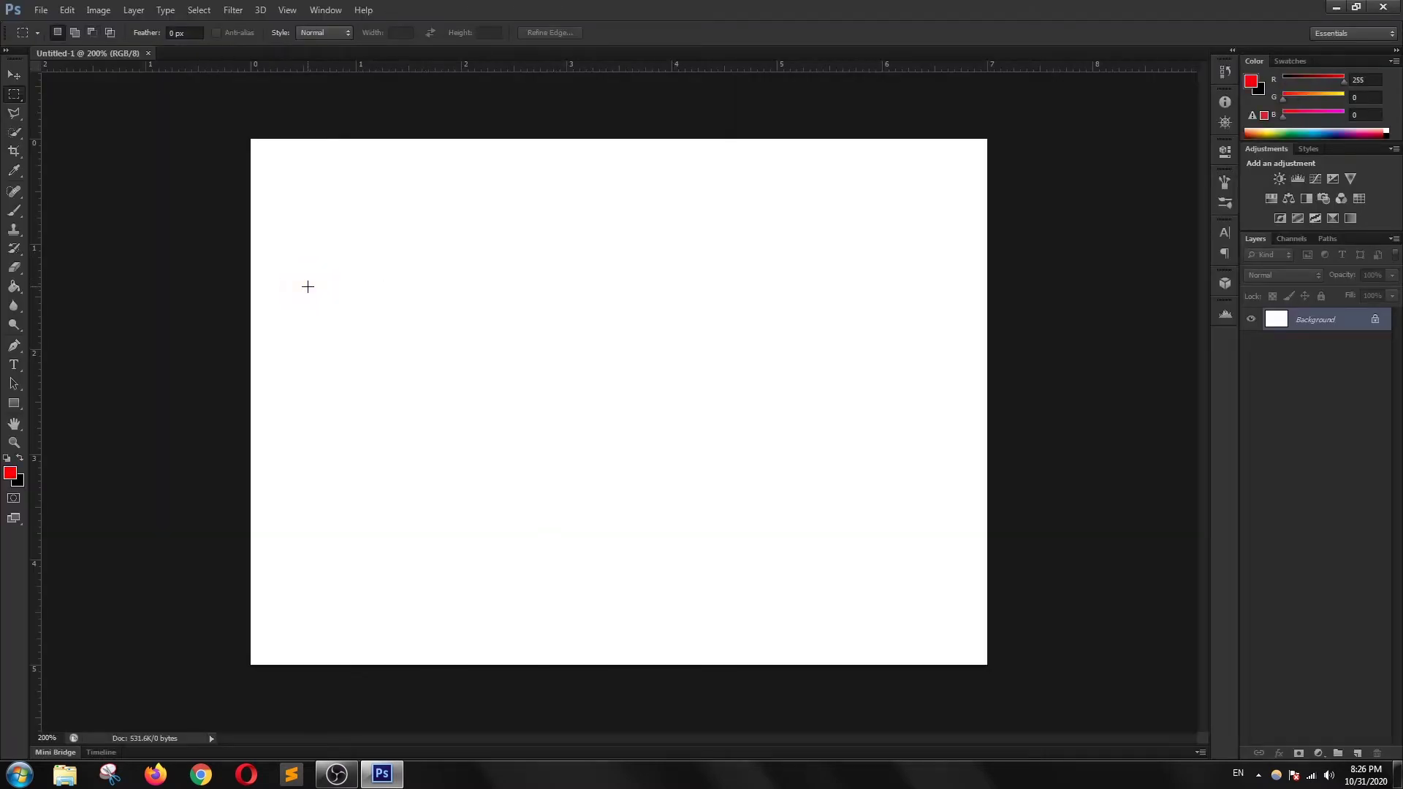
left_click_drag(308, 287, 508, 533)
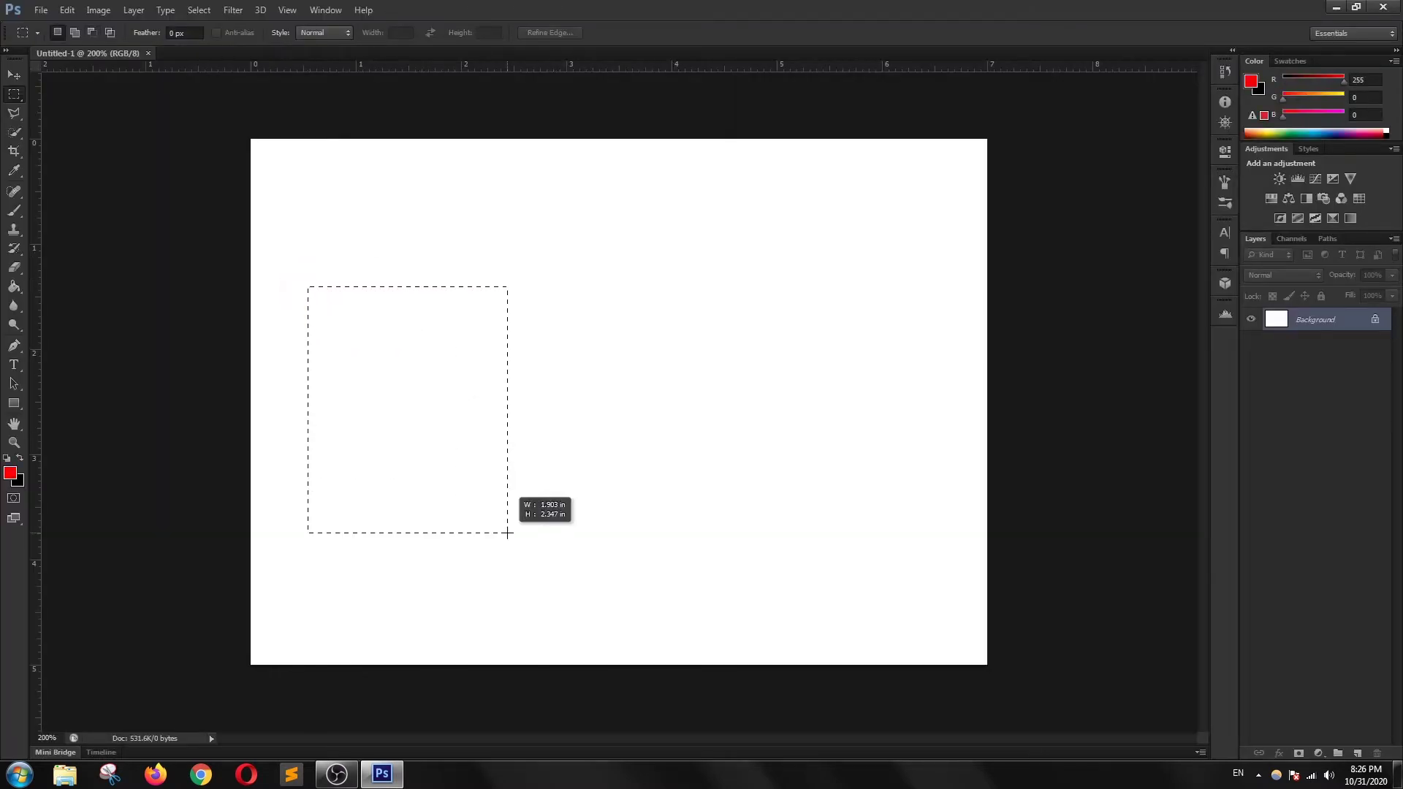
left_click(693, 272)
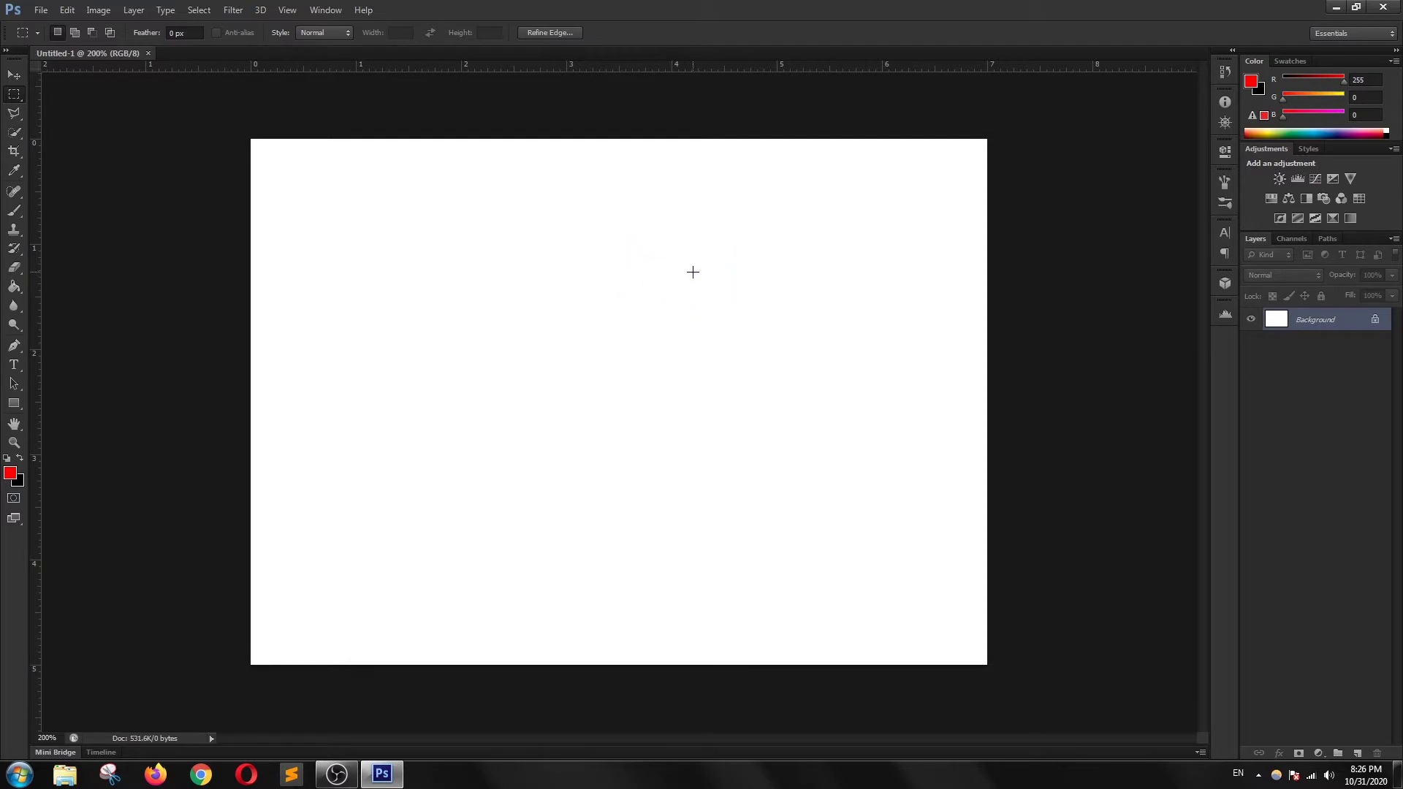
left_click_drag(693, 271, 919, 515)
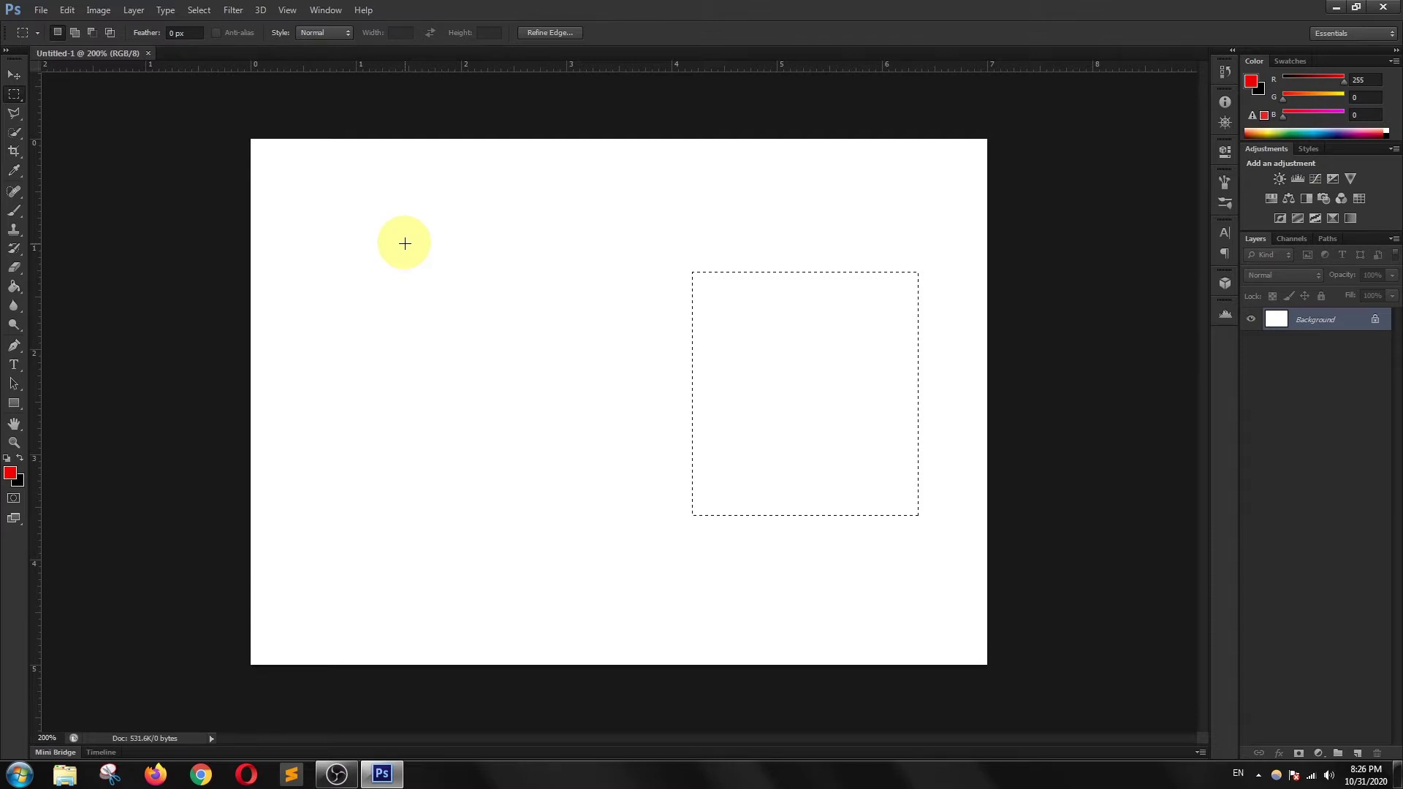
left_click_drag(405, 244, 831, 563)
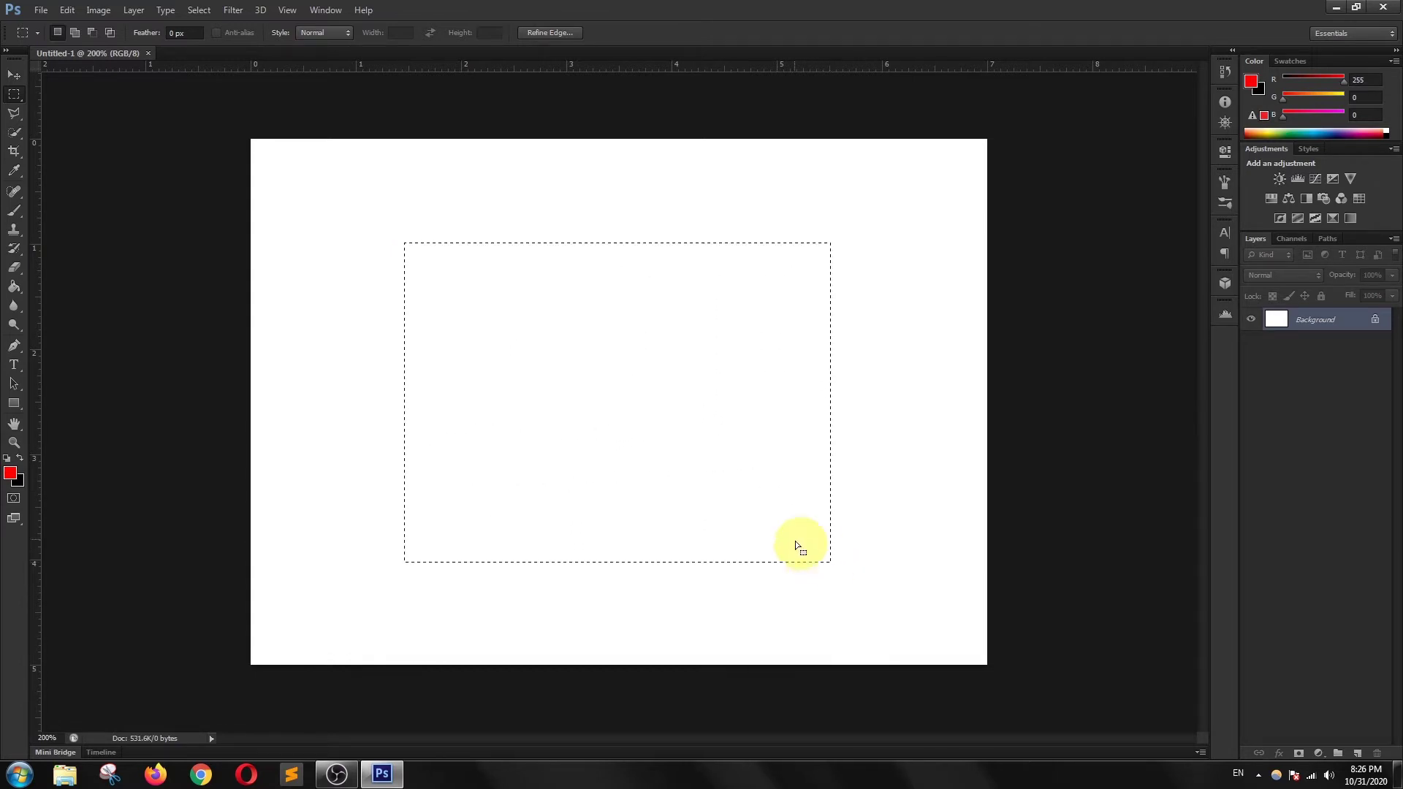
left_click(76, 33)
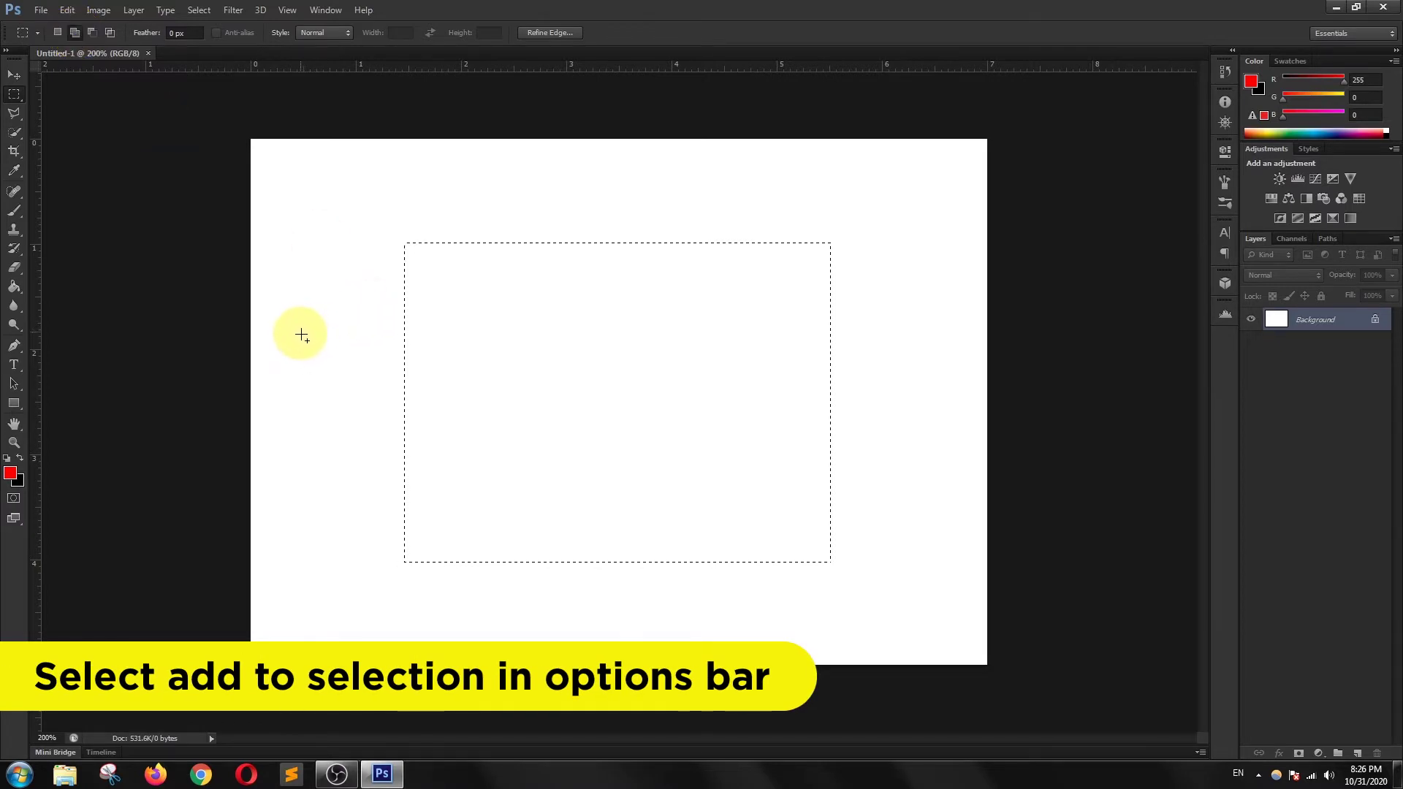
- Add rectangles jutting out from the left and right sides of the selection
left_click_drag(300, 329, 463, 491)
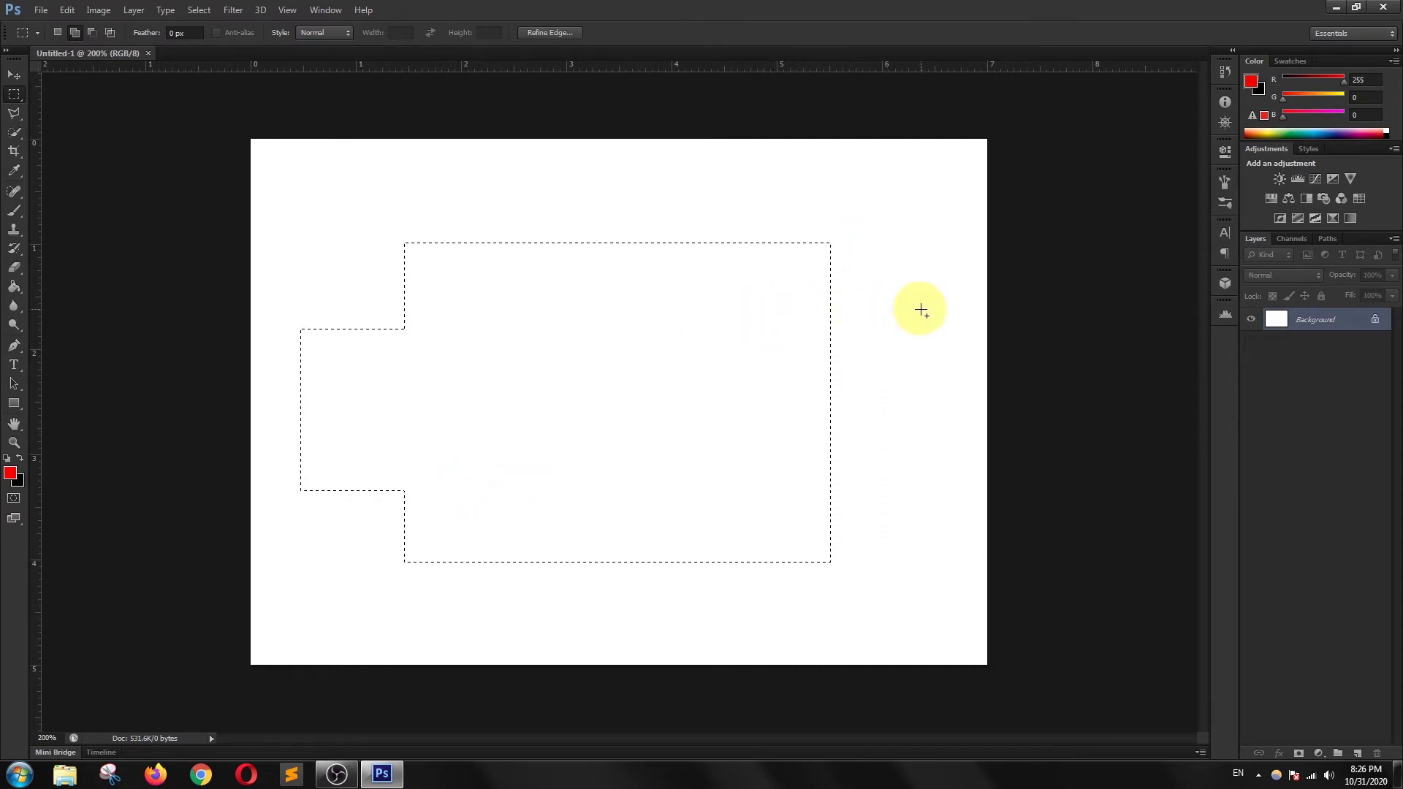
left_click_drag(923, 305, 763, 506)
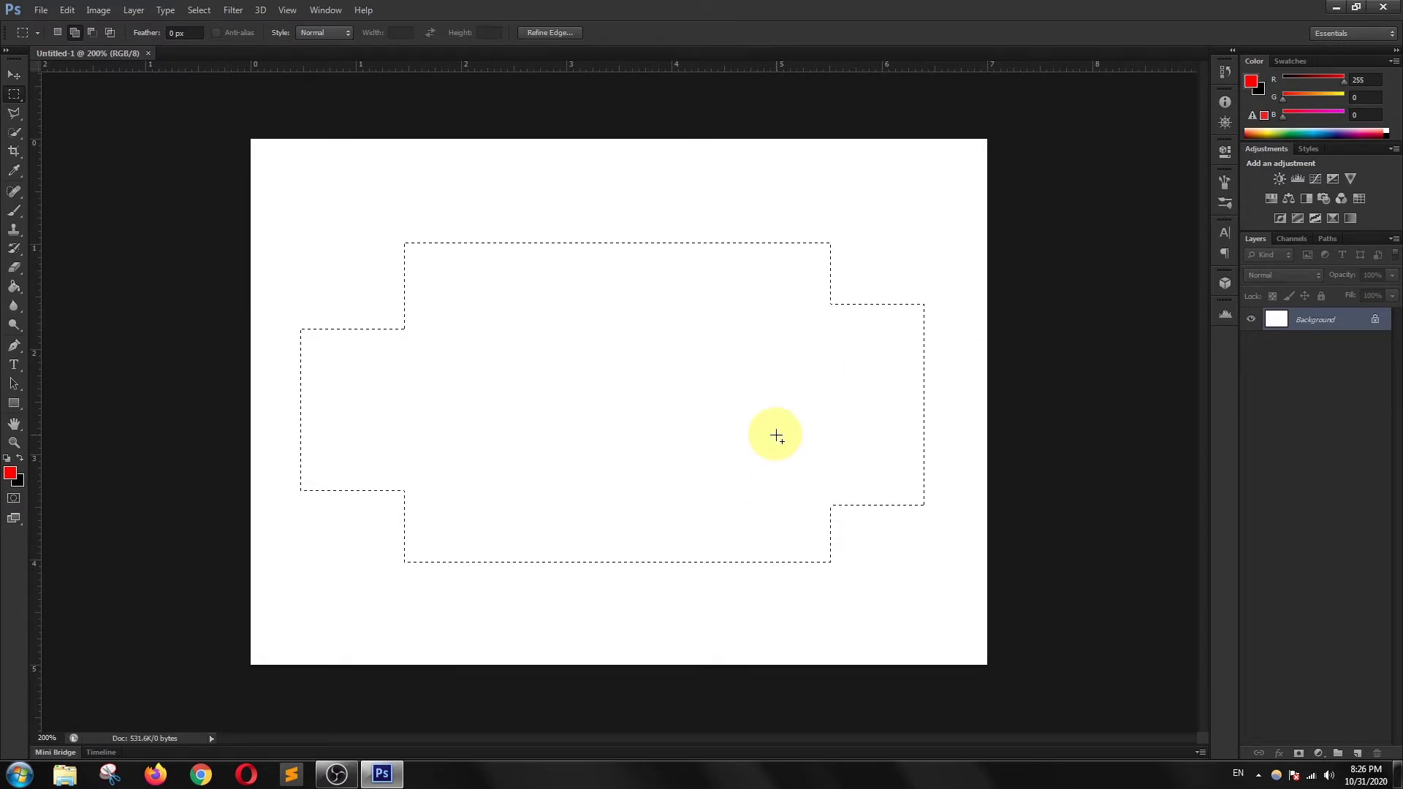
left_click(91, 37)
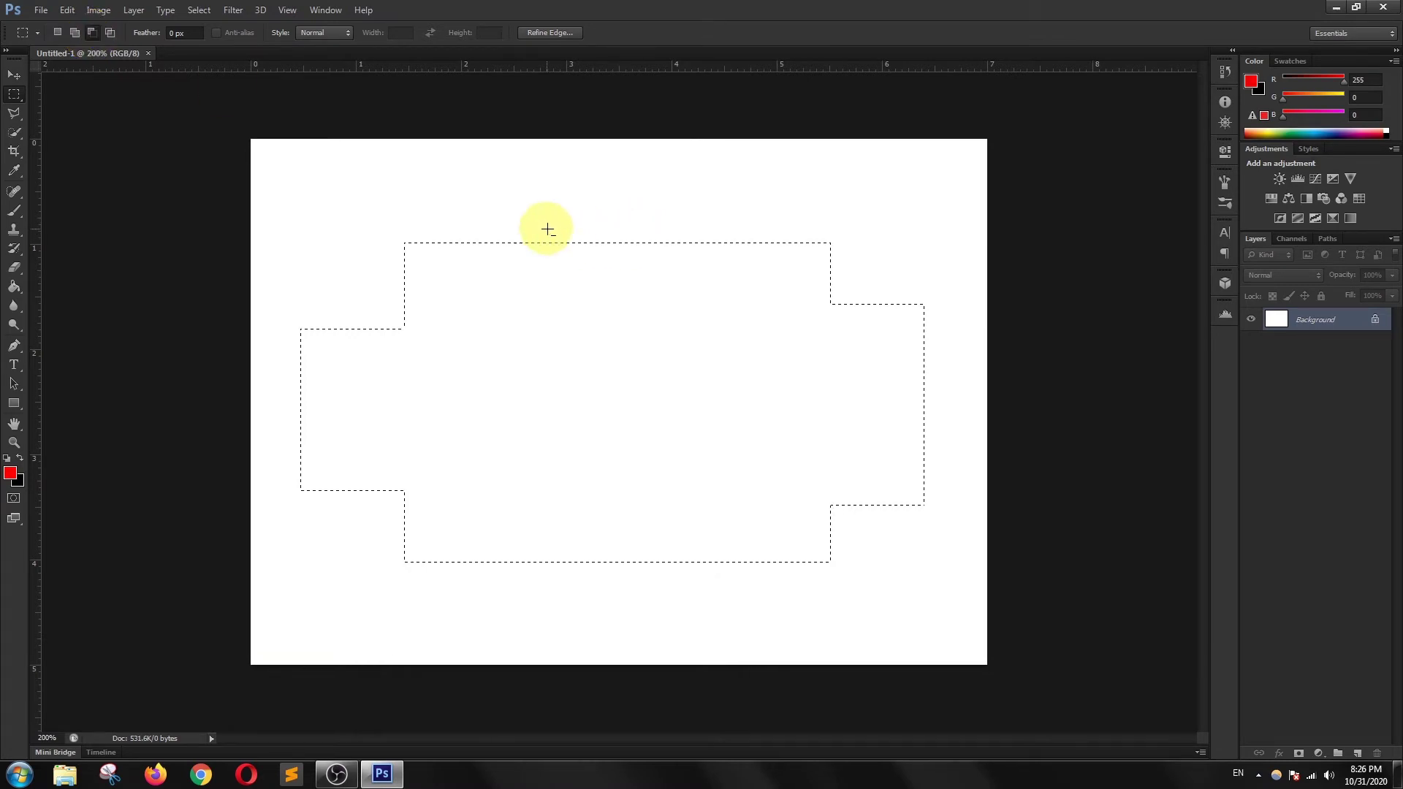
- Subtract rectangular notches from the top-middle and bottom-middle of the selection
left_click_drag(544, 216, 712, 393)
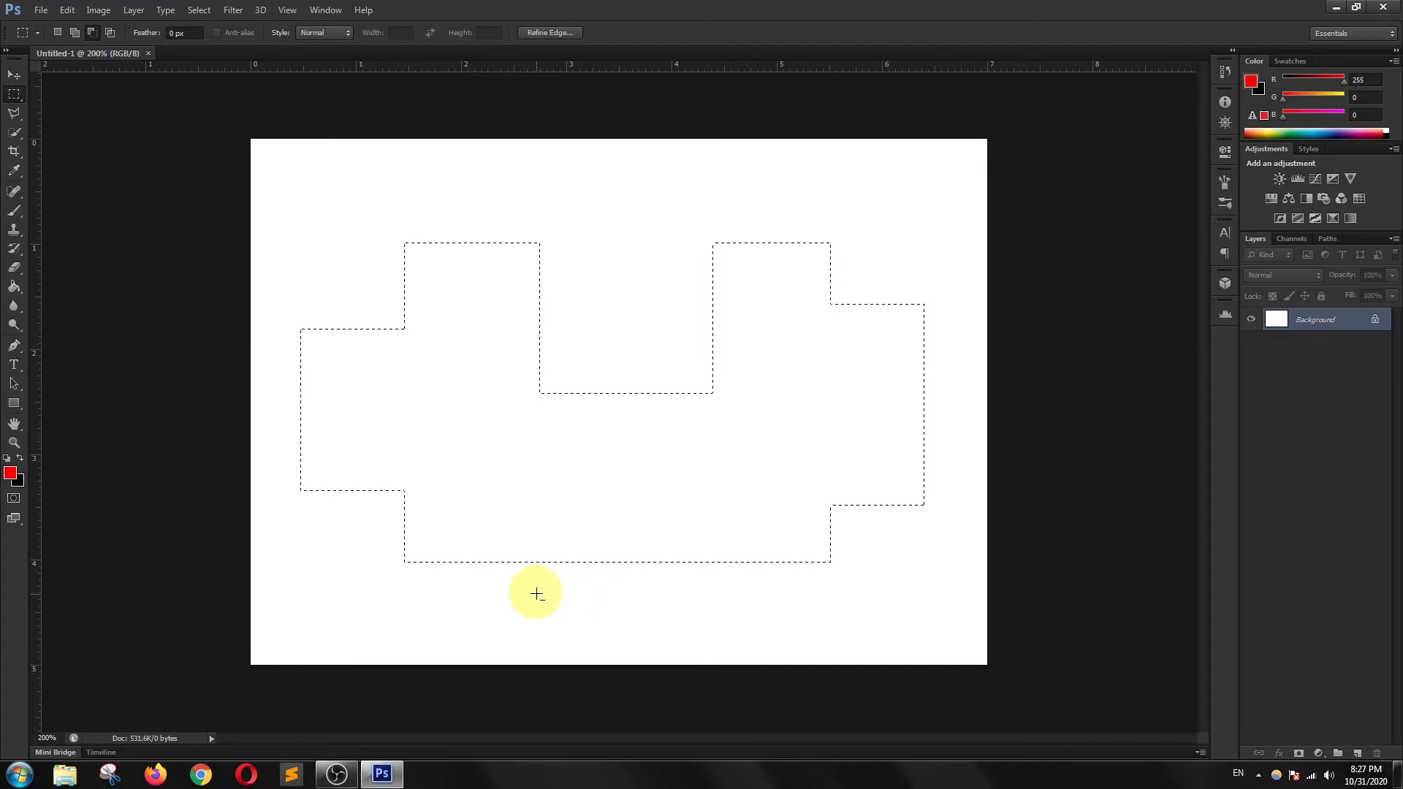
left_click_drag(536, 597, 713, 469)
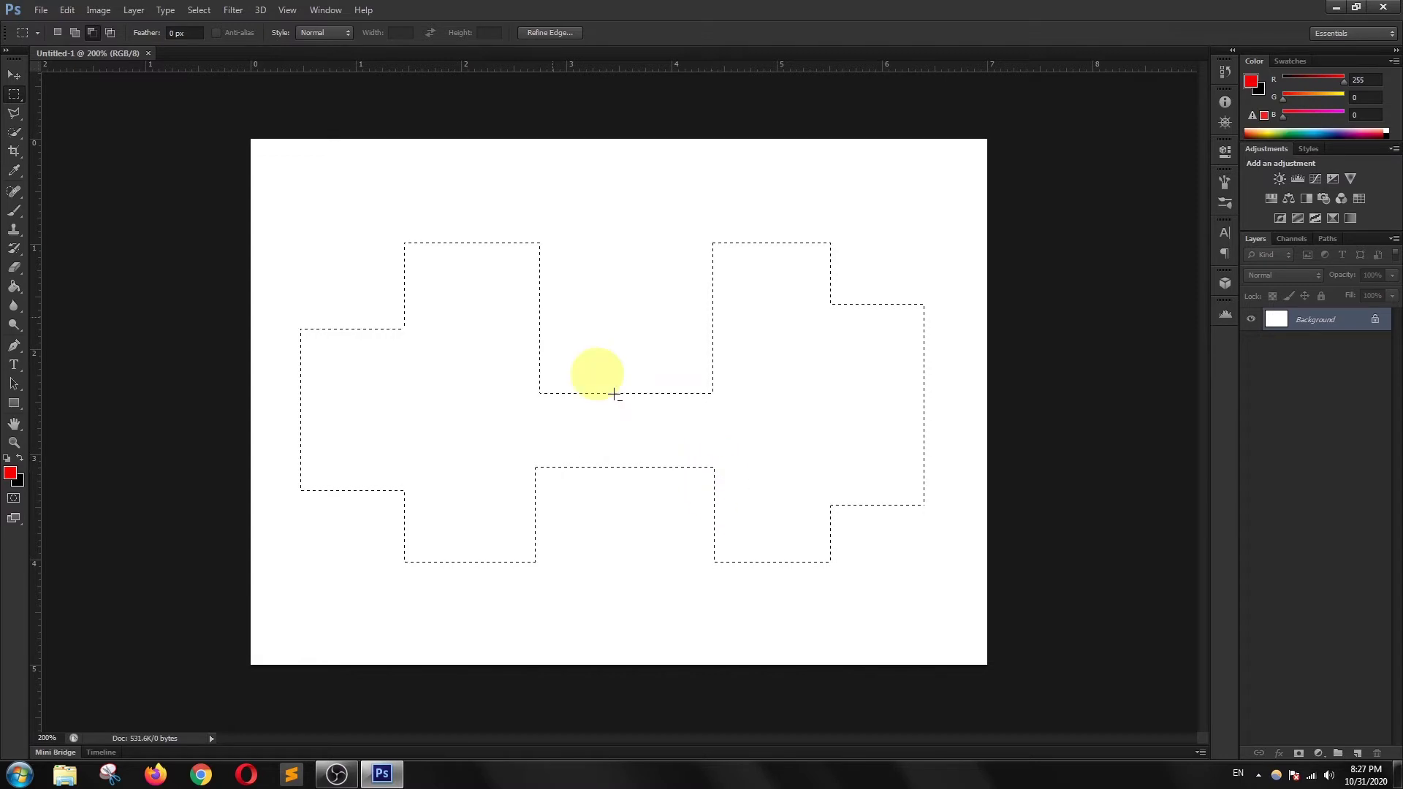
- Intersect the selection with a rectangle over the central area, removing the side tabs
left_click(110, 33)
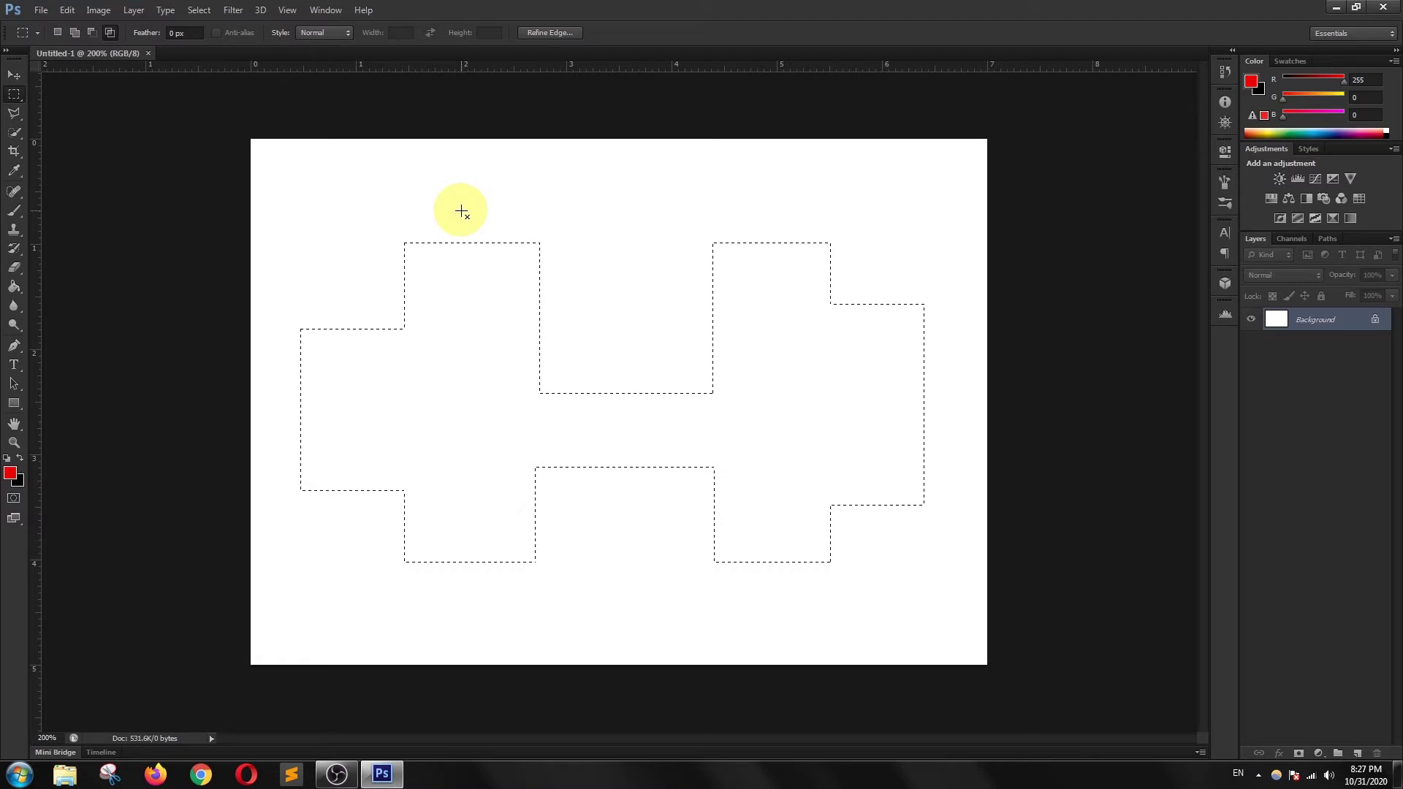
left_click_drag(461, 205, 803, 631)
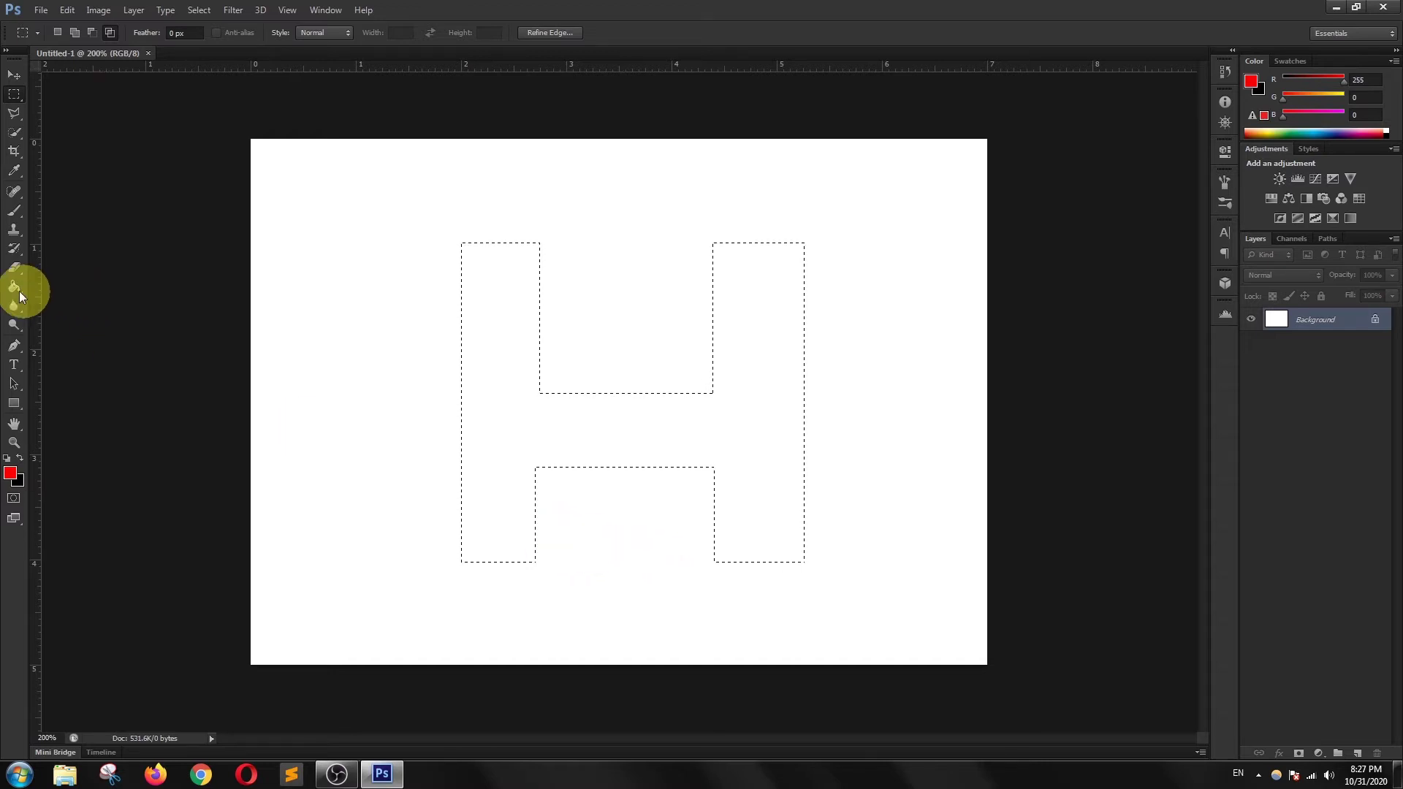
- Fill the H selection with dark red using the Paint Bucket, then deselect
left_click_drag(16, 289, 94, 299)
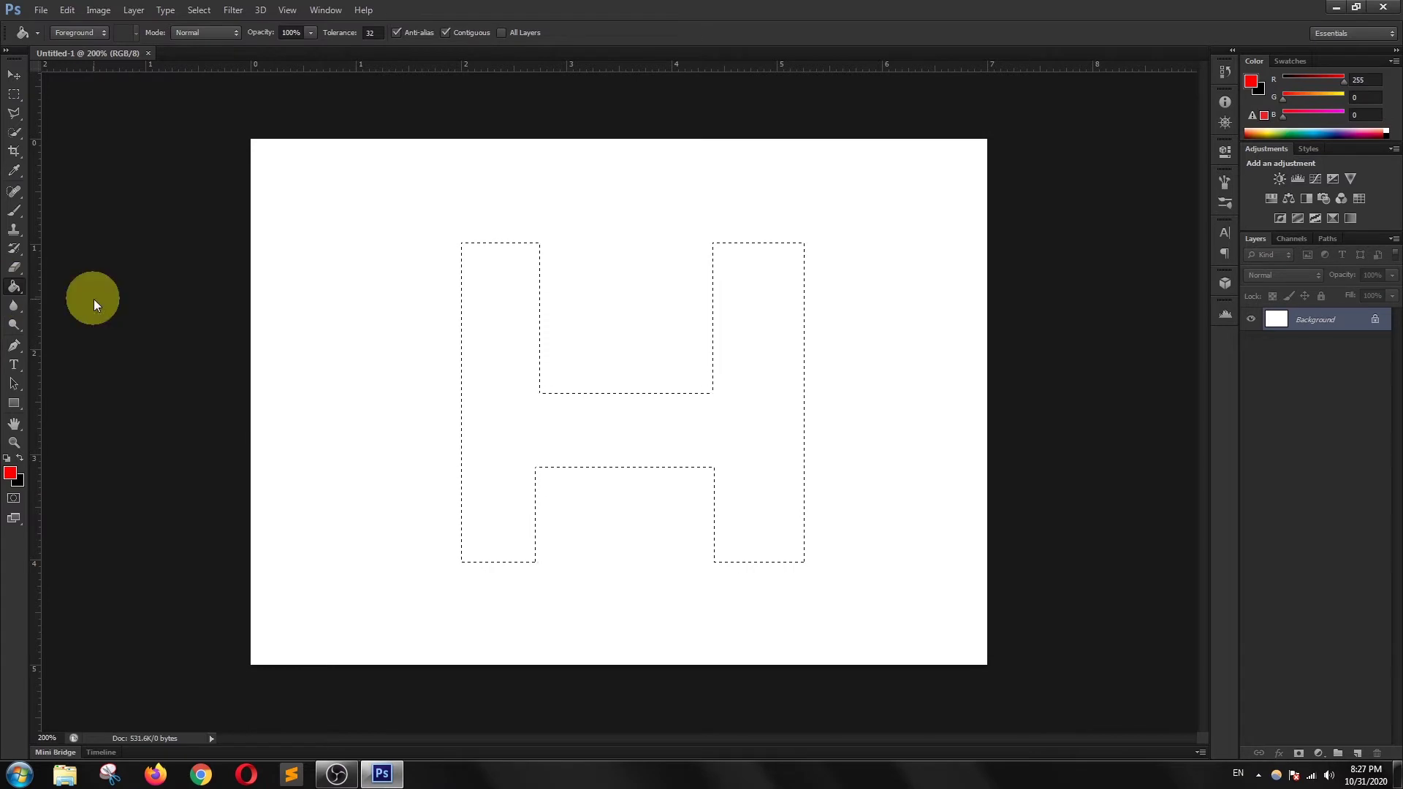
left_click(12, 475)
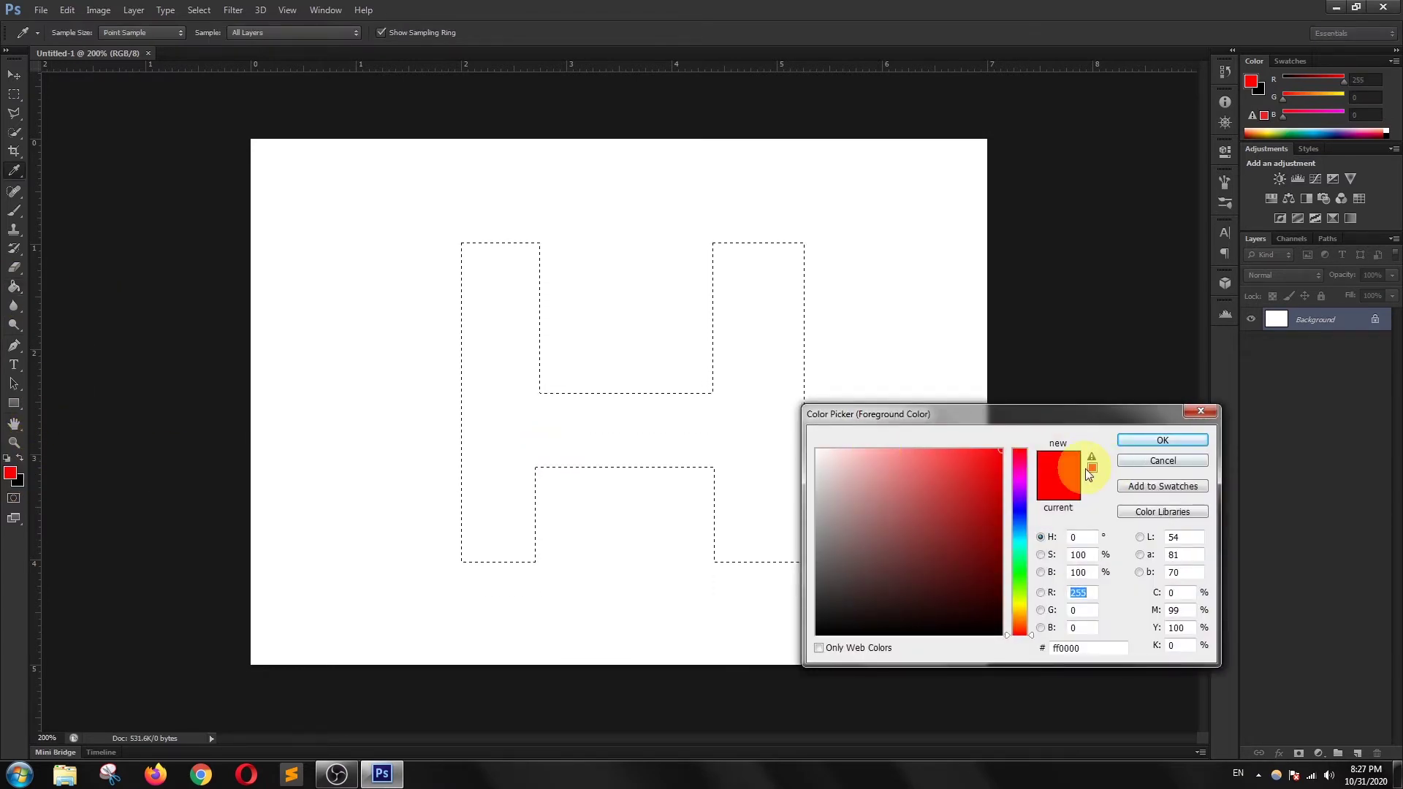
left_click(999, 486)
left_click(1162, 439)
key("g")
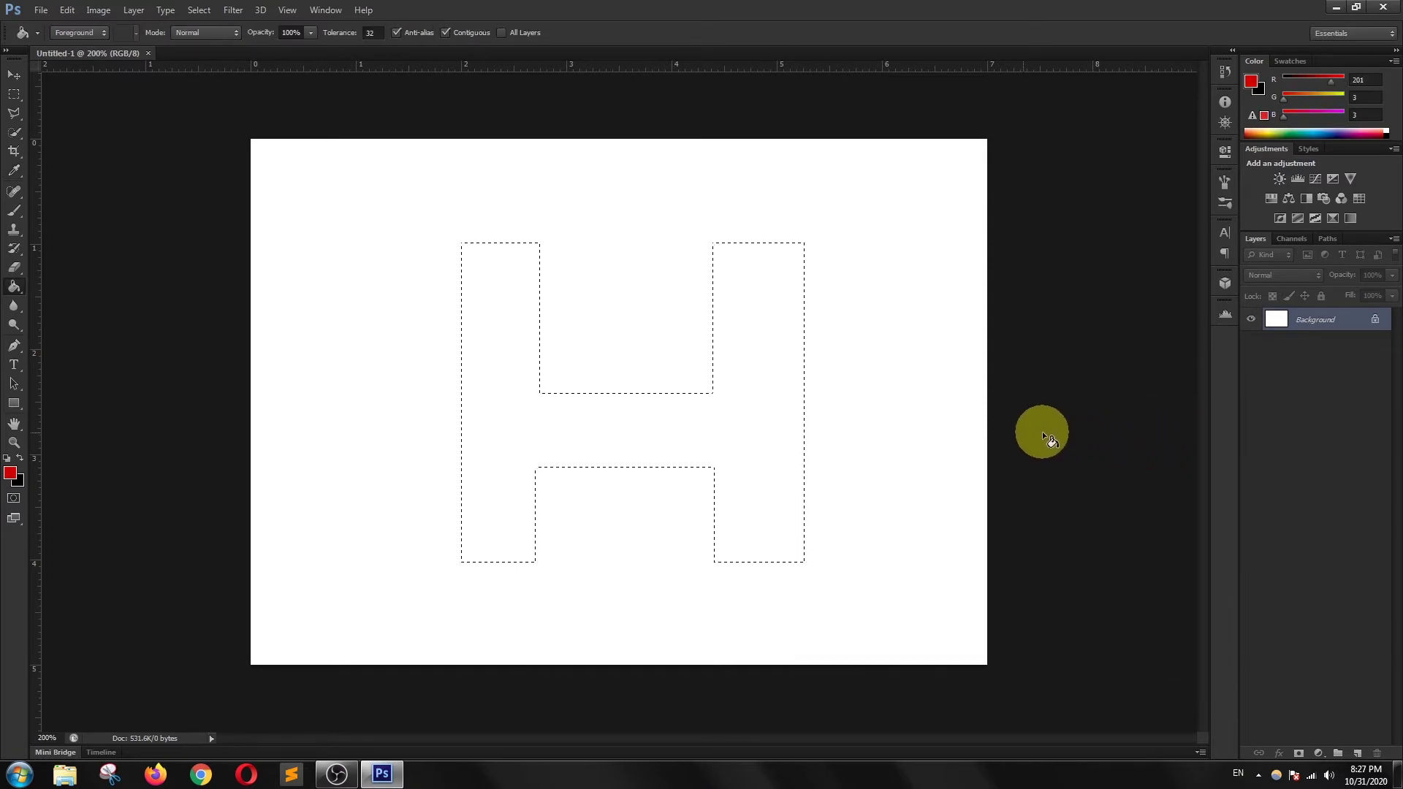
left_click(502, 410)
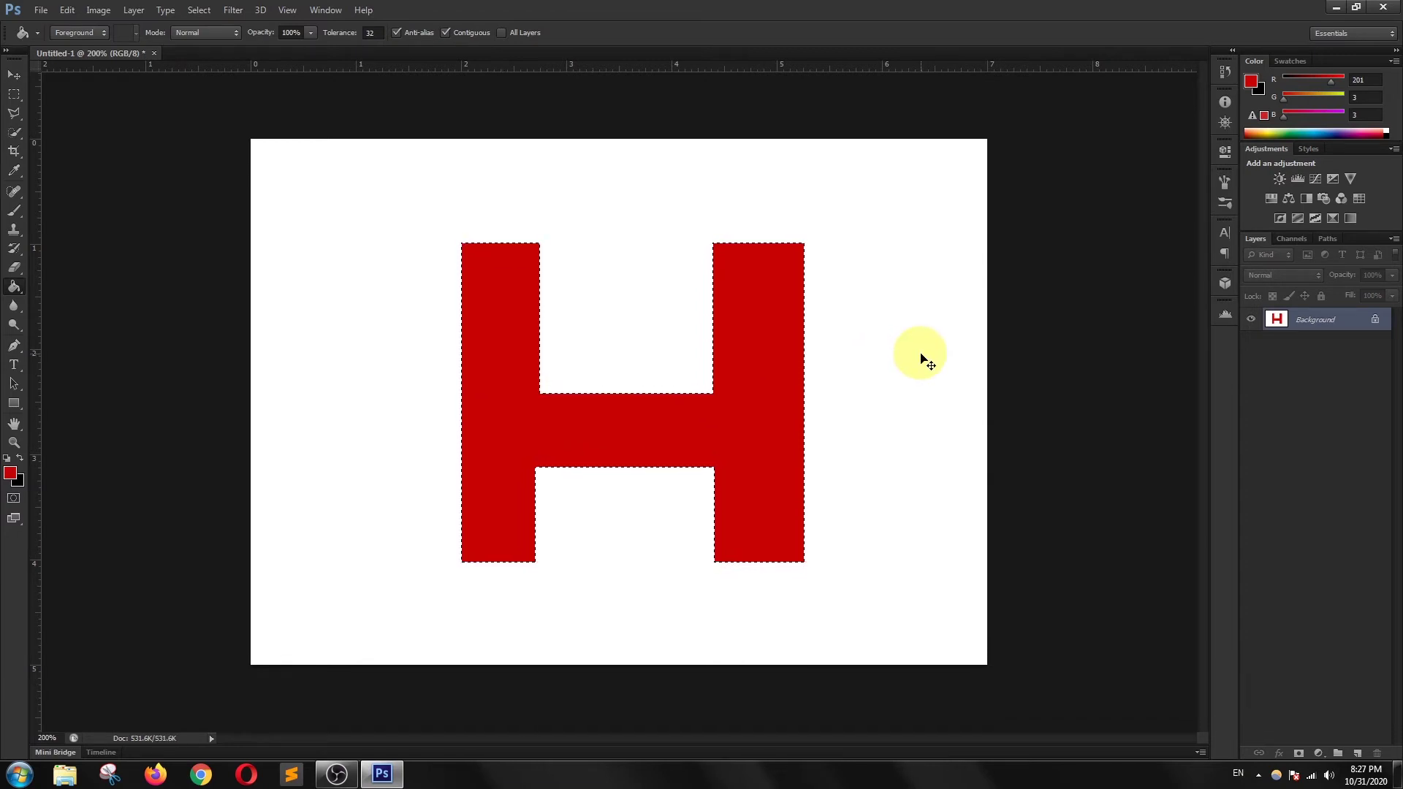
key("ctrl+d")
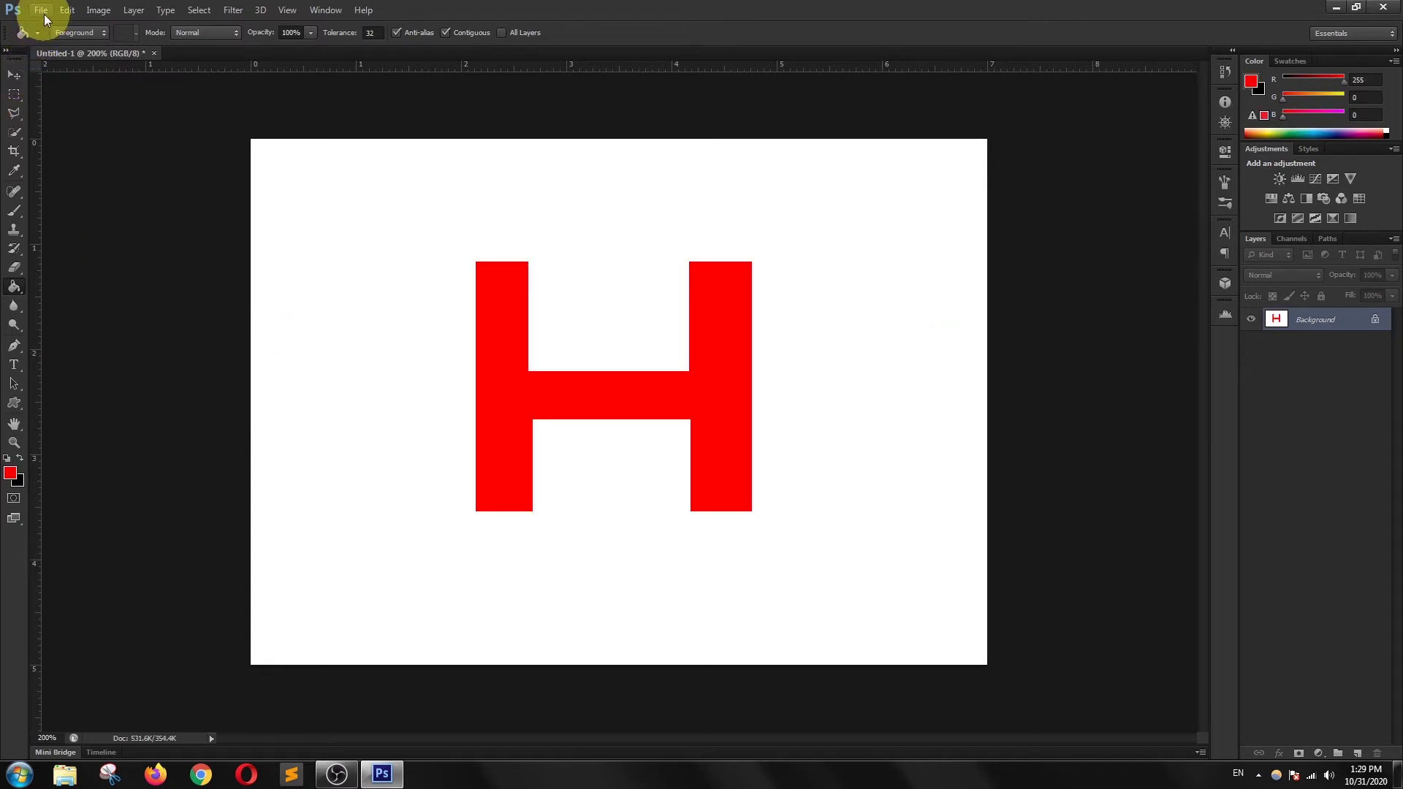
- Open Window.jpg from the desktop Marquee folder and view it at 200%
left_click(44, 15)
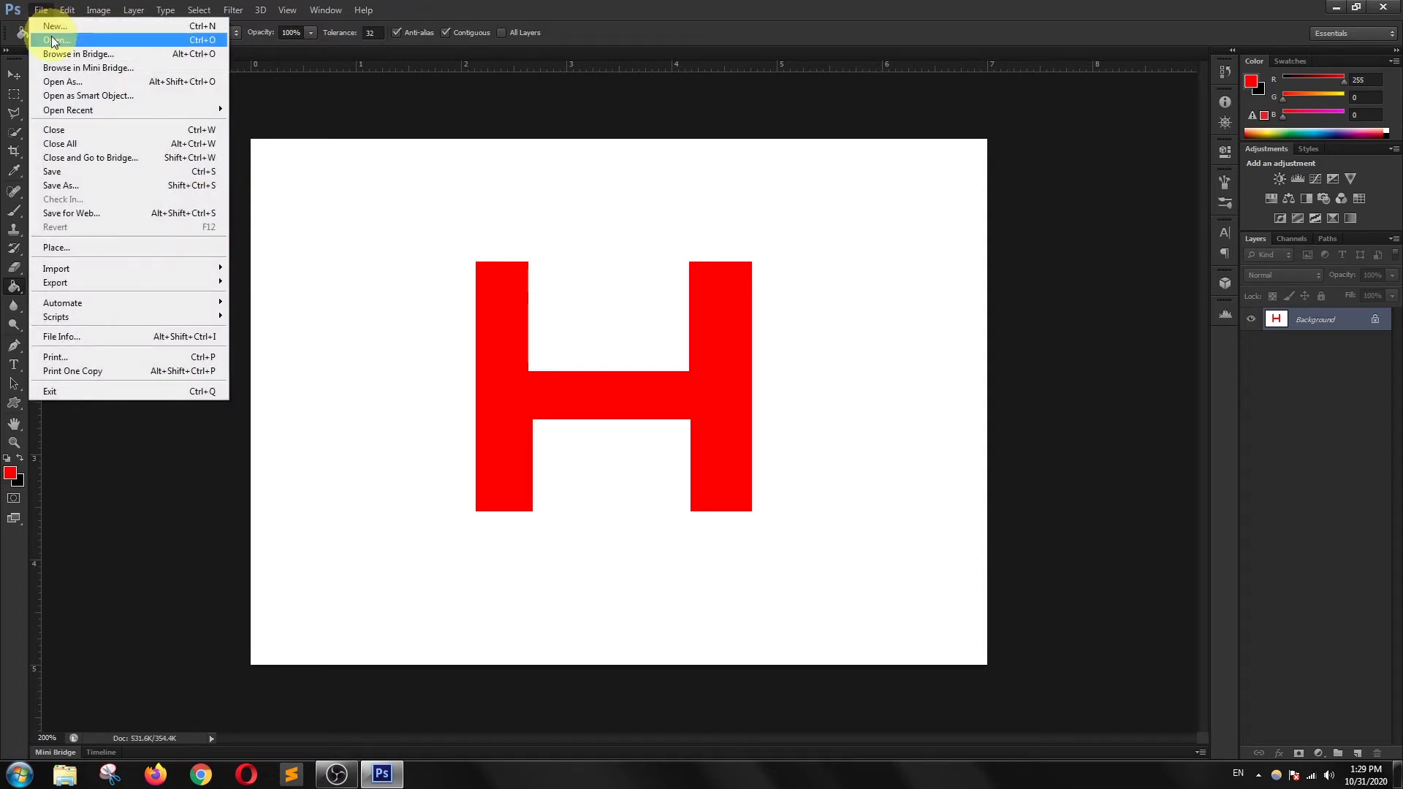
left_click(56, 44)
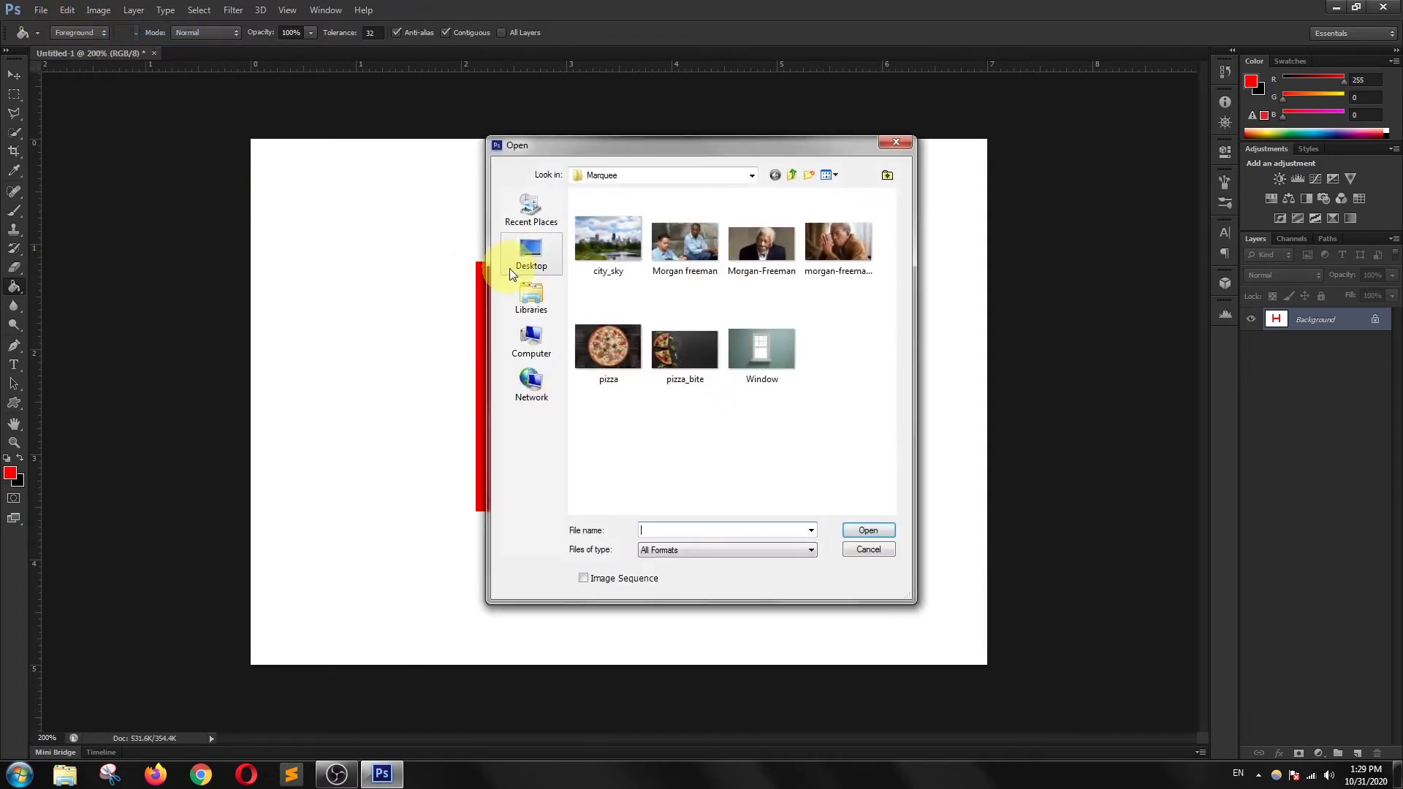
left_click(547, 258)
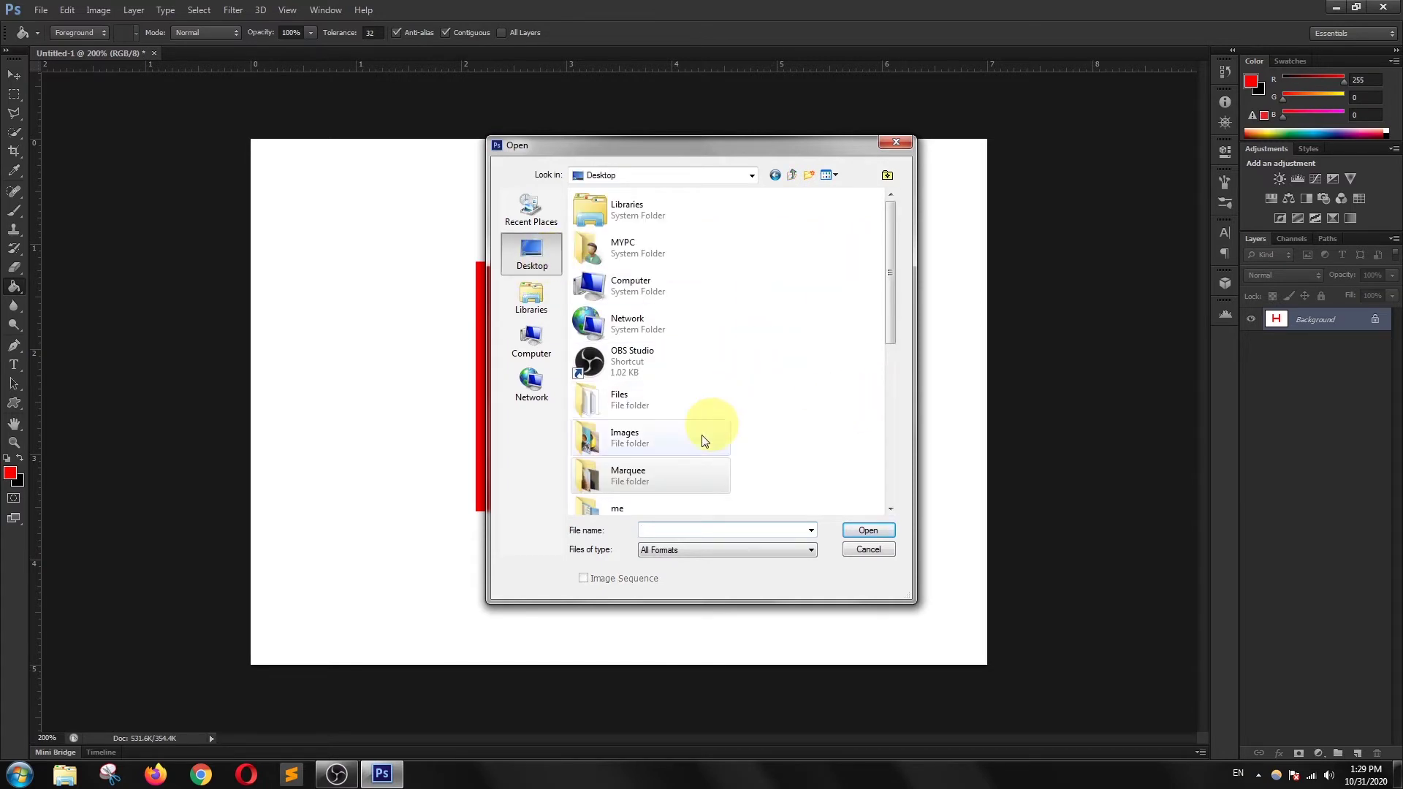
double_click(670, 477)
left_click(780, 357)
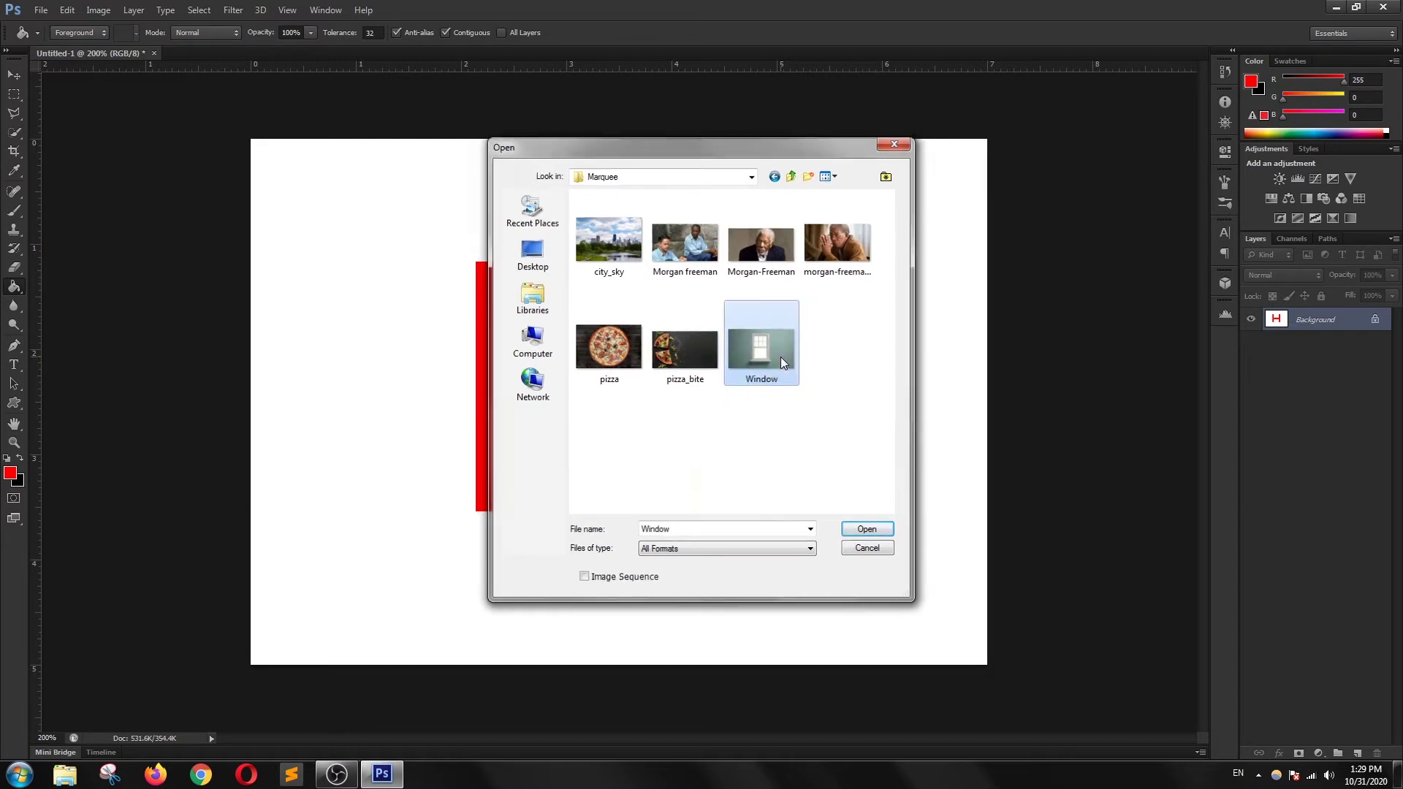
double_click(780, 357)
key("ctrl+plus")
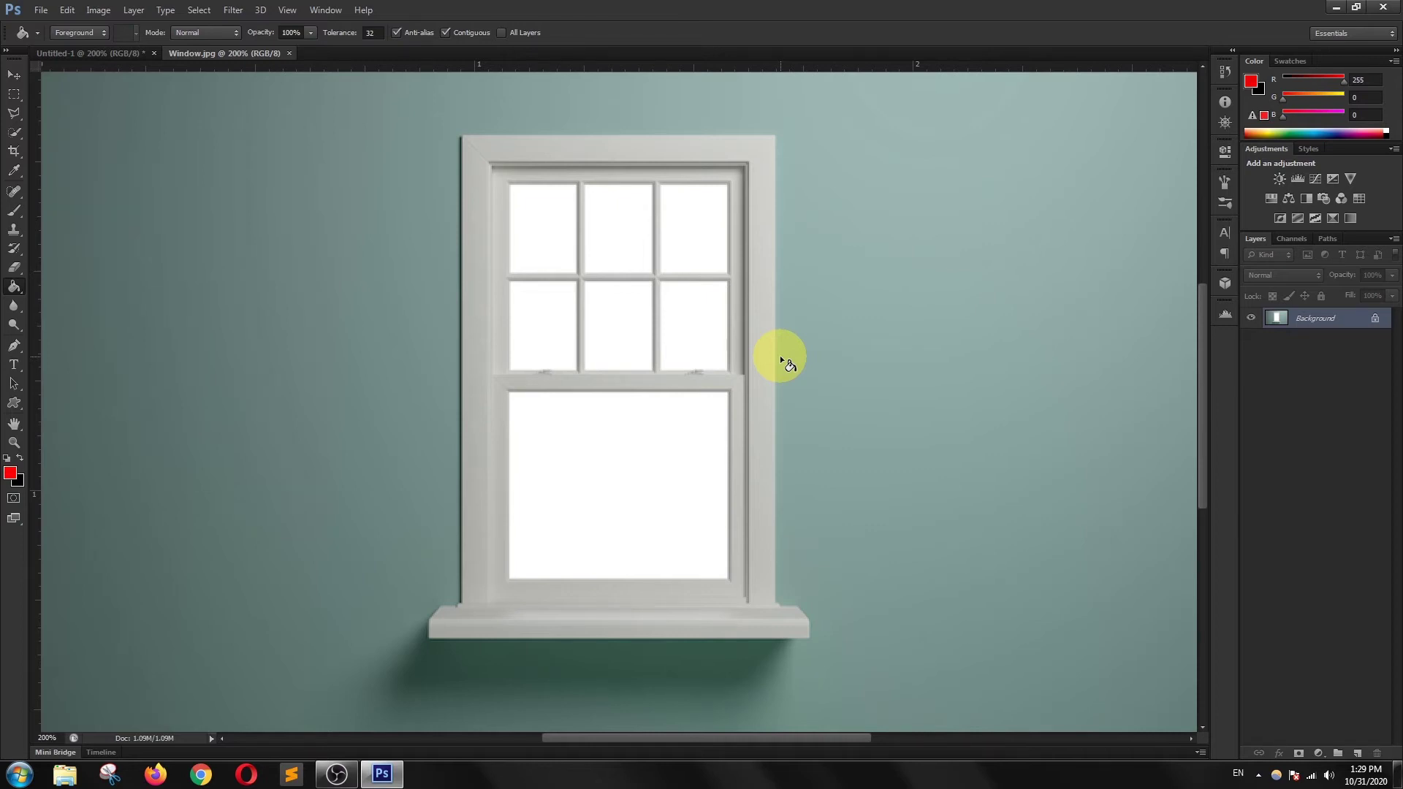
key("ctrl+minus")
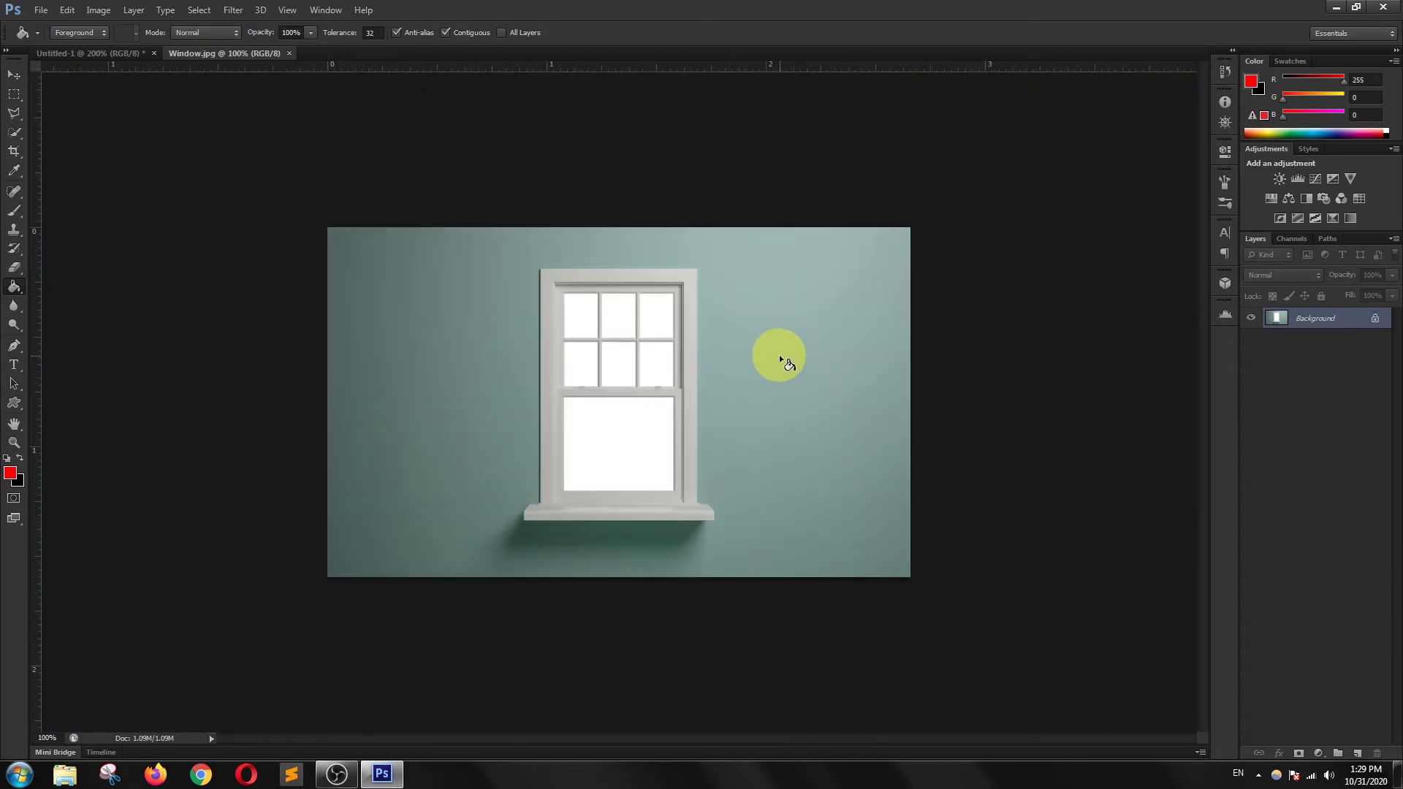
key("ctrl+plus")
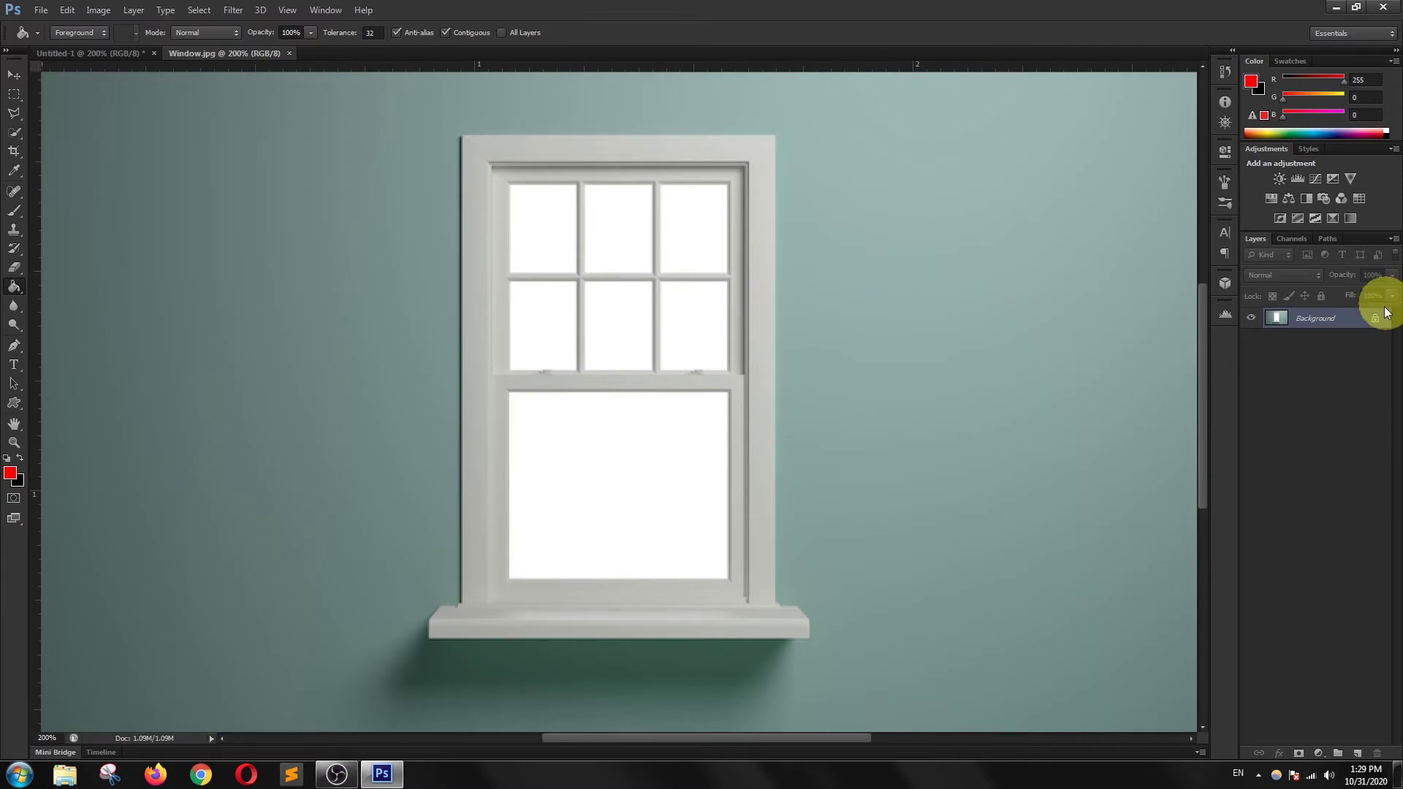
- Convert the Window.jpg Background into Layer 0 and switch to the Rectangular Marquee tool
double_click(1326, 317)
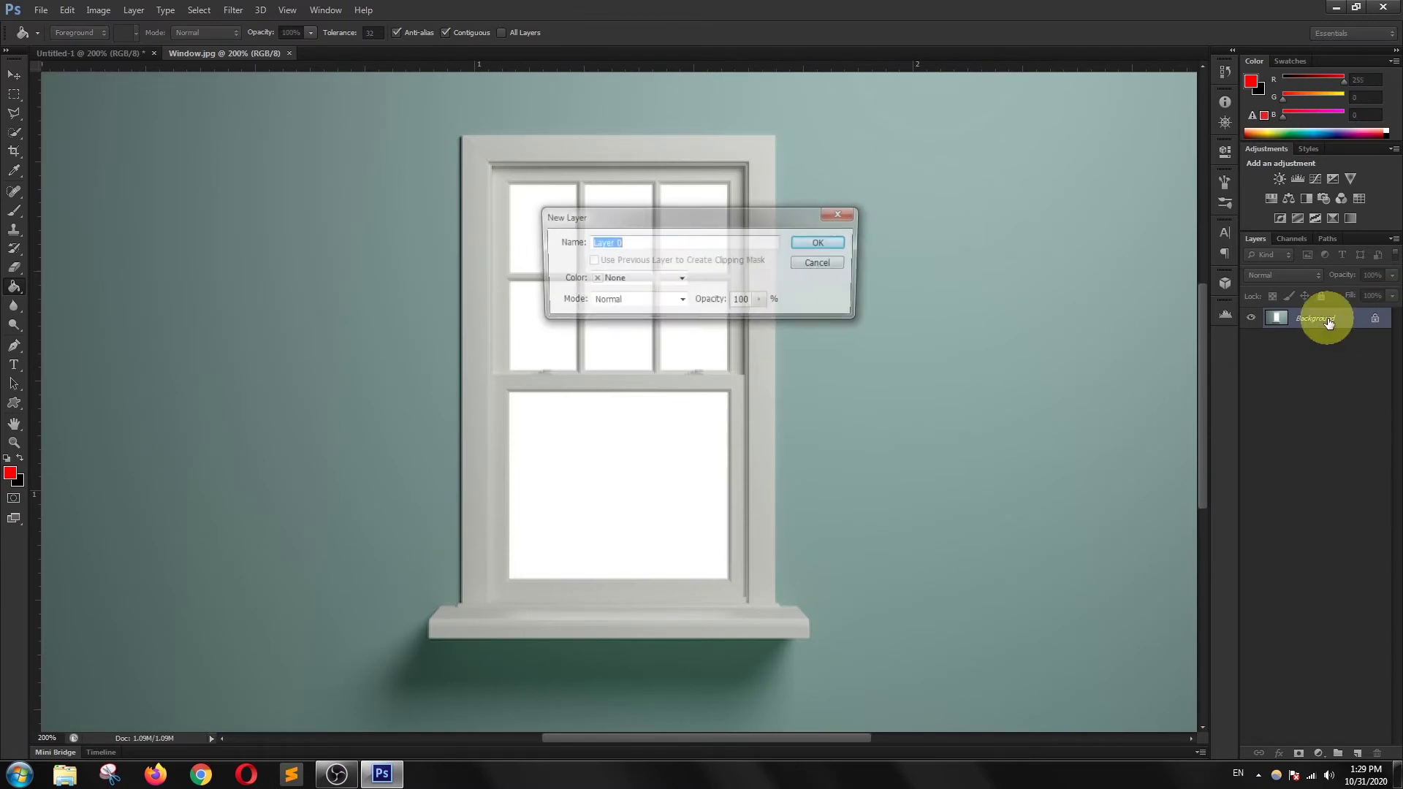
left_click(823, 242)
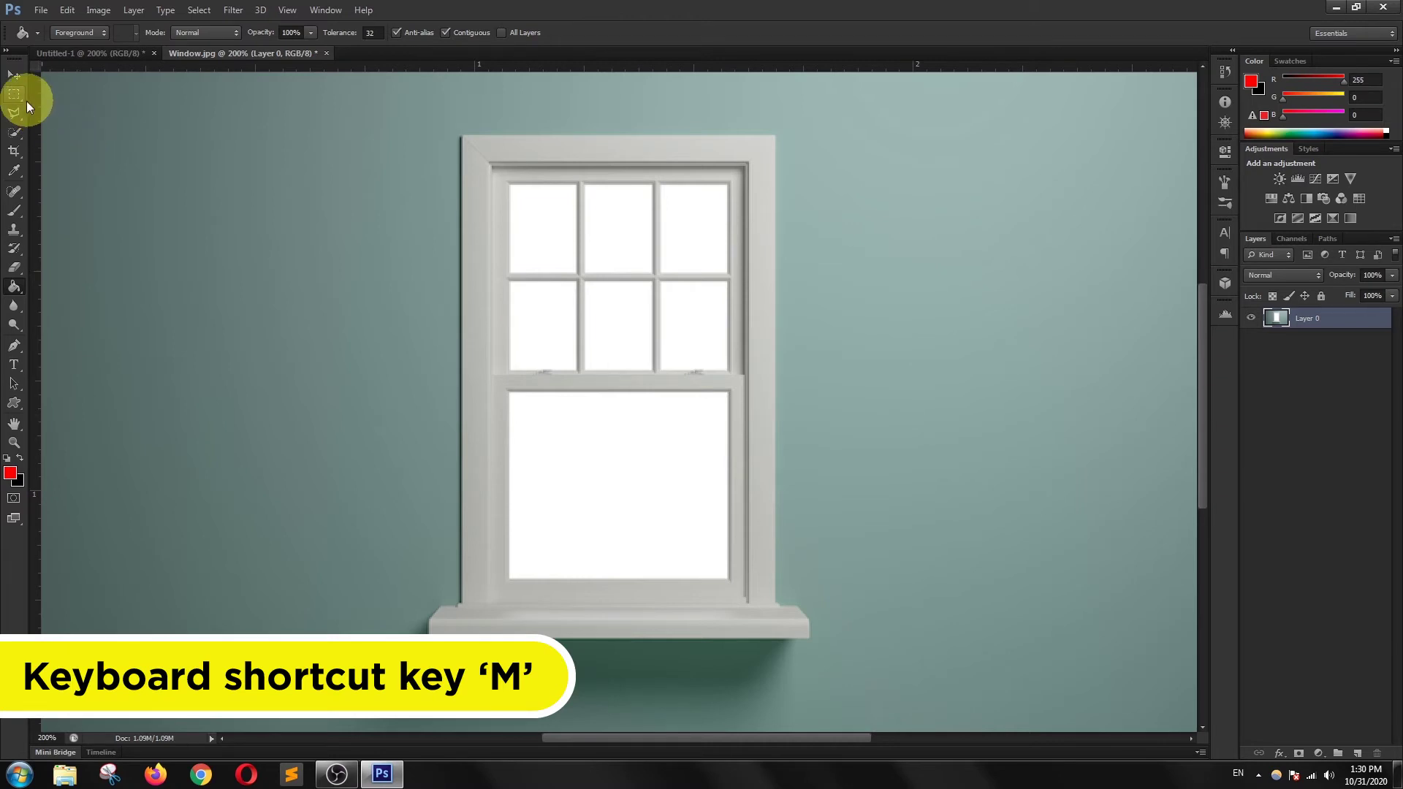
left_click(14, 97)
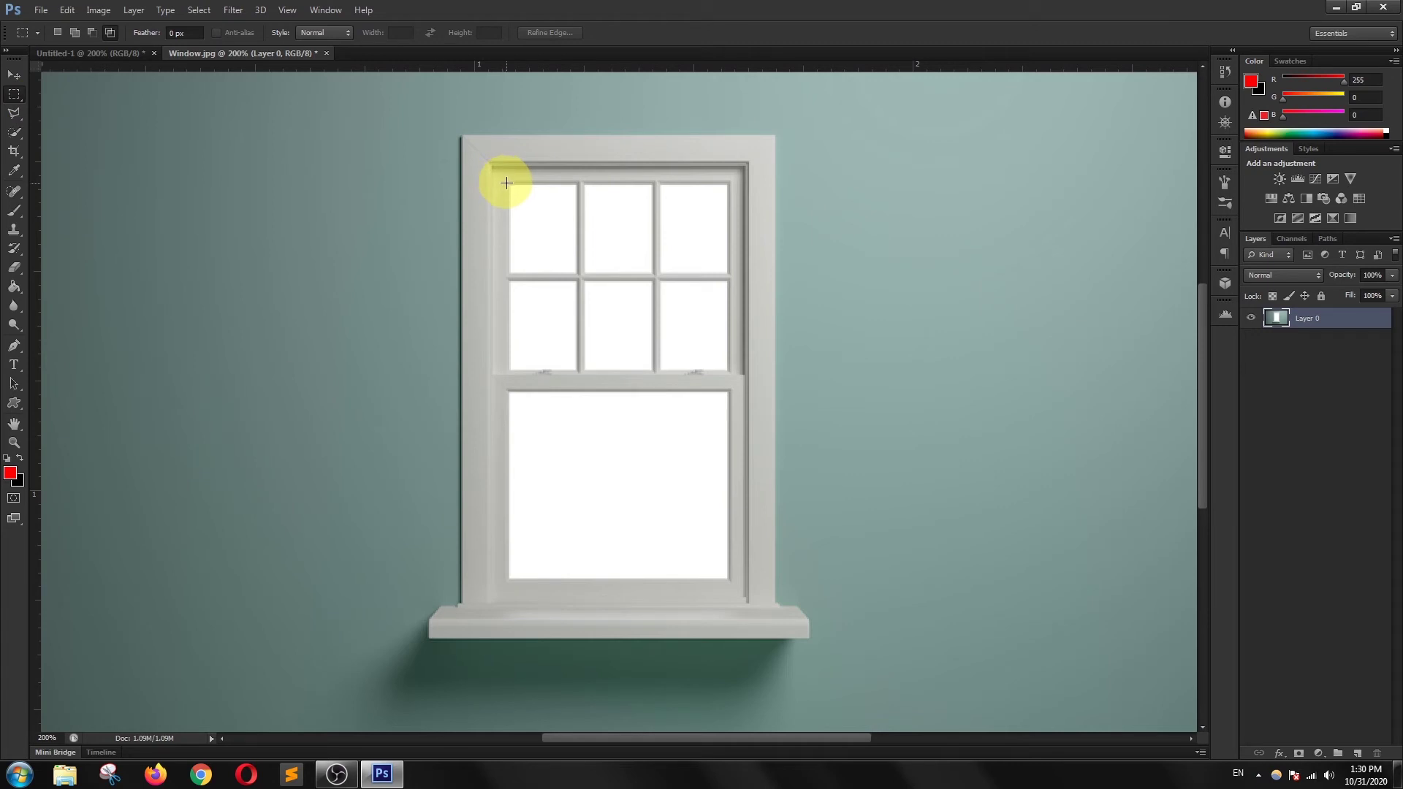
- Marquee-select the seven white window panes, leaving the frame bars unselected
left_click_drag(509, 183, 730, 580)
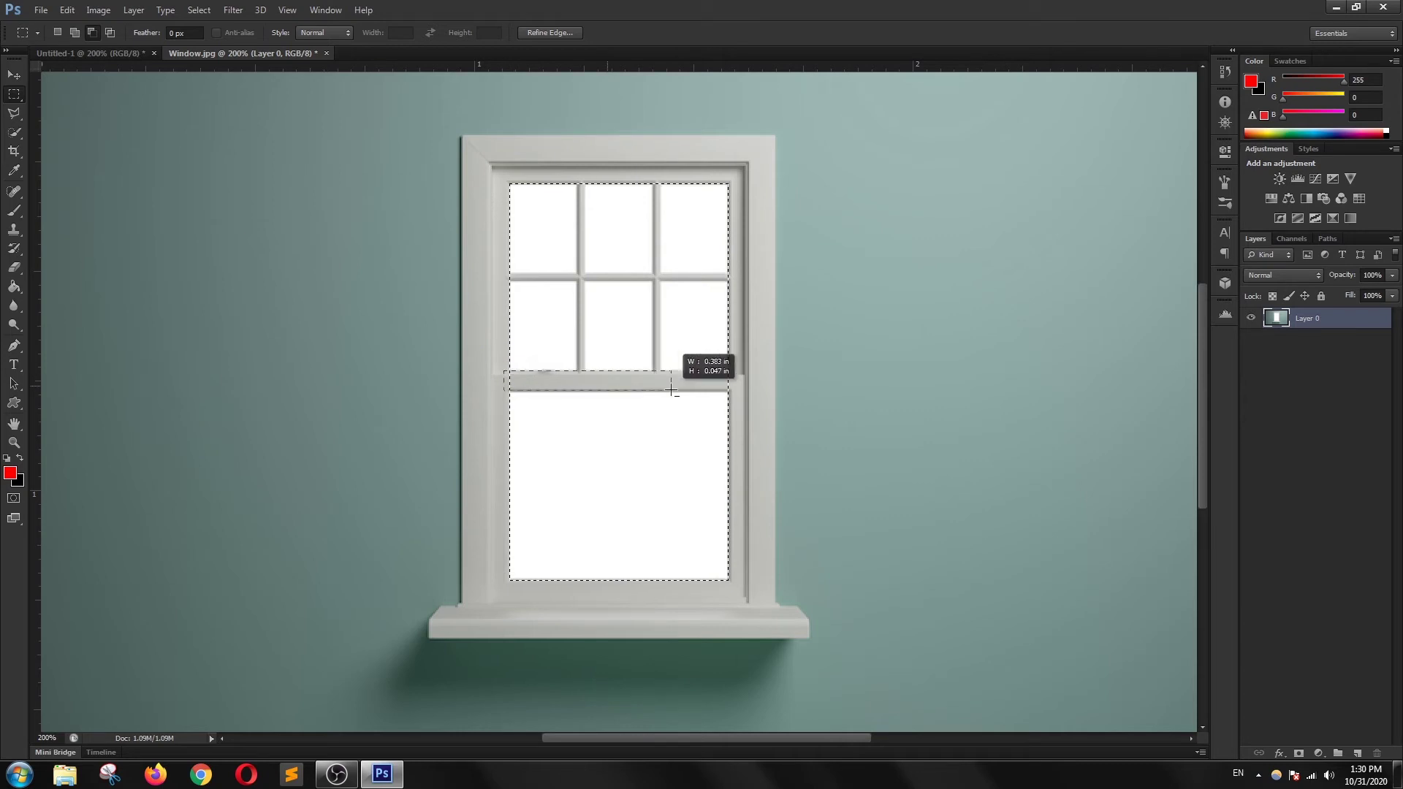
left_click_drag(672, 391, 738, 392)
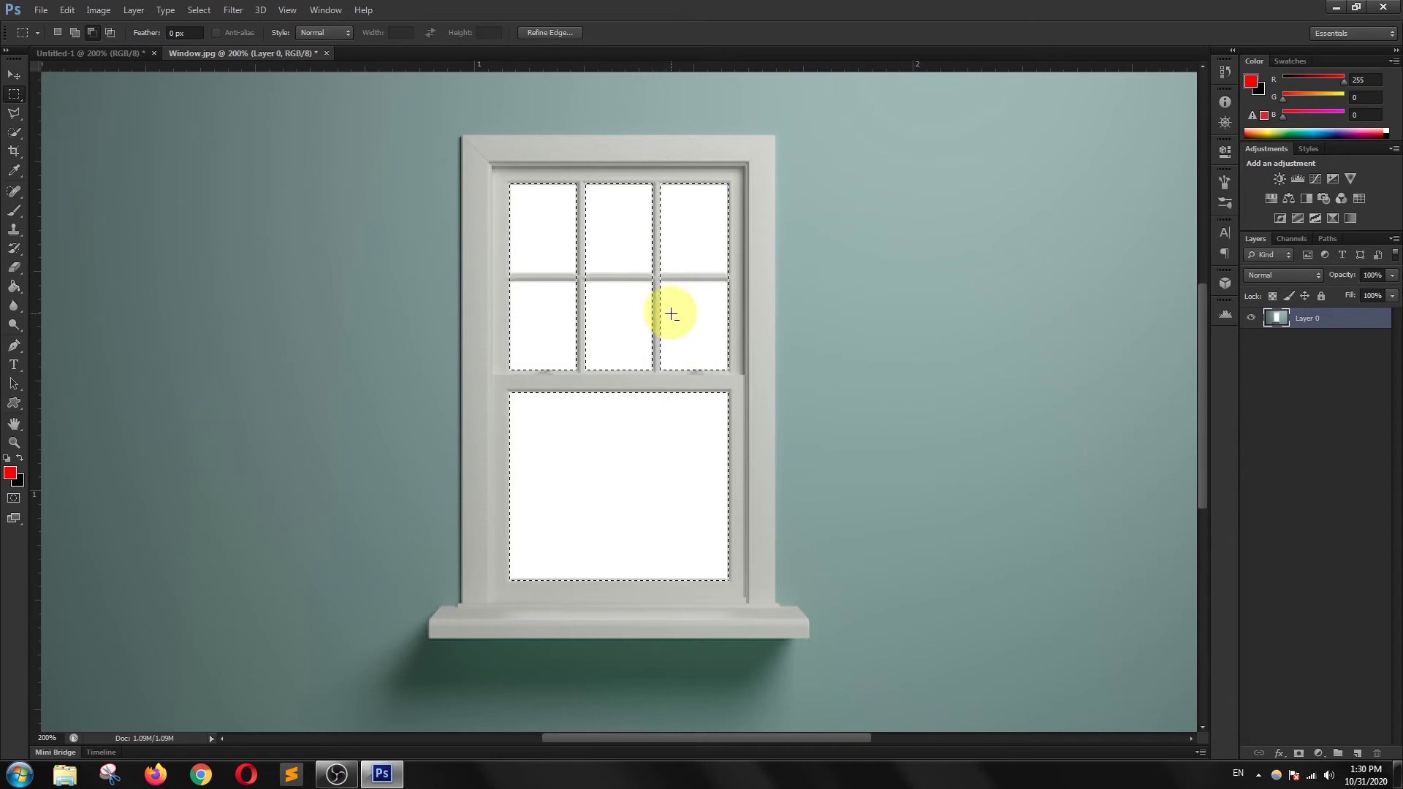
left_click_drag(497, 273, 743, 279)
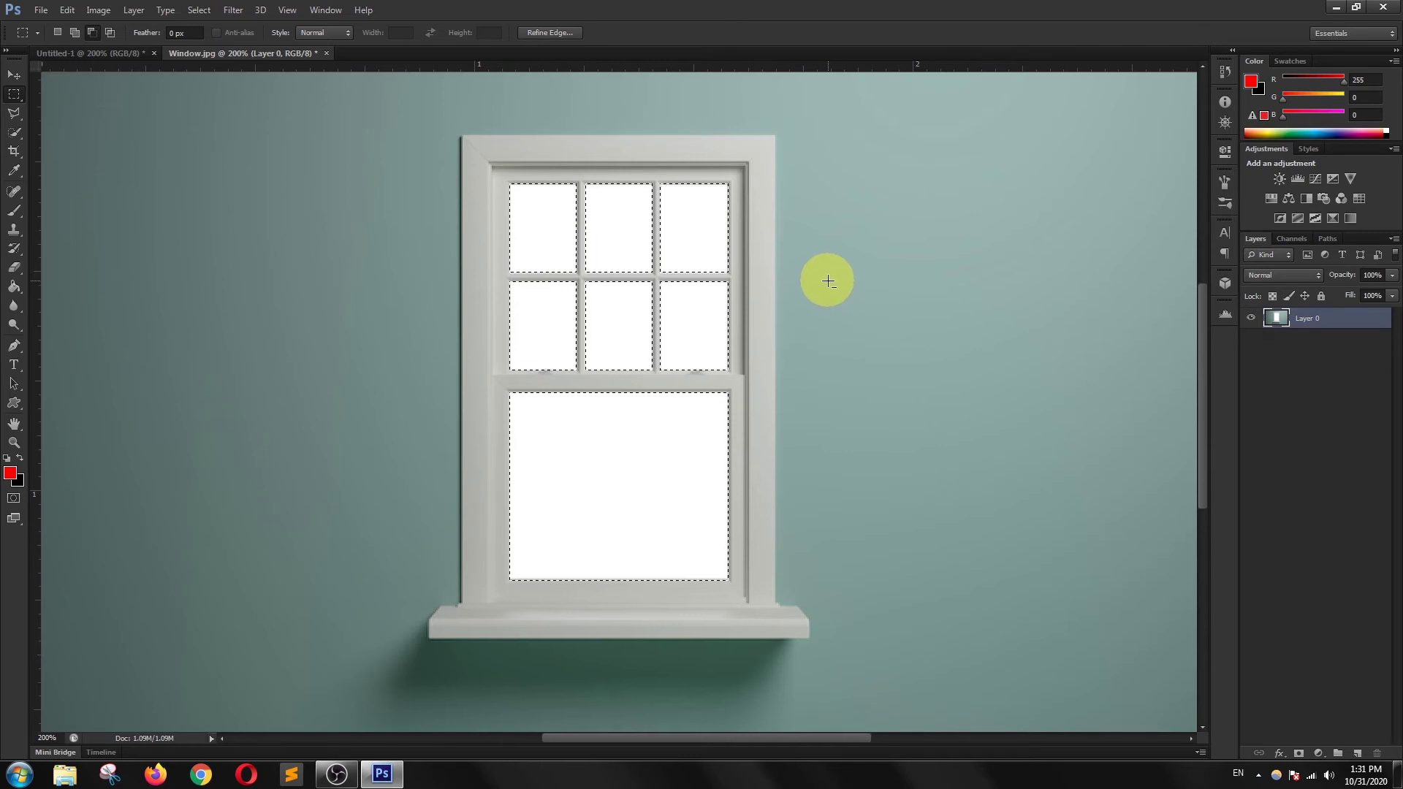
- Delete all seven selected white panes from Layer 0 so the glass becomes transparent
key("Delete")
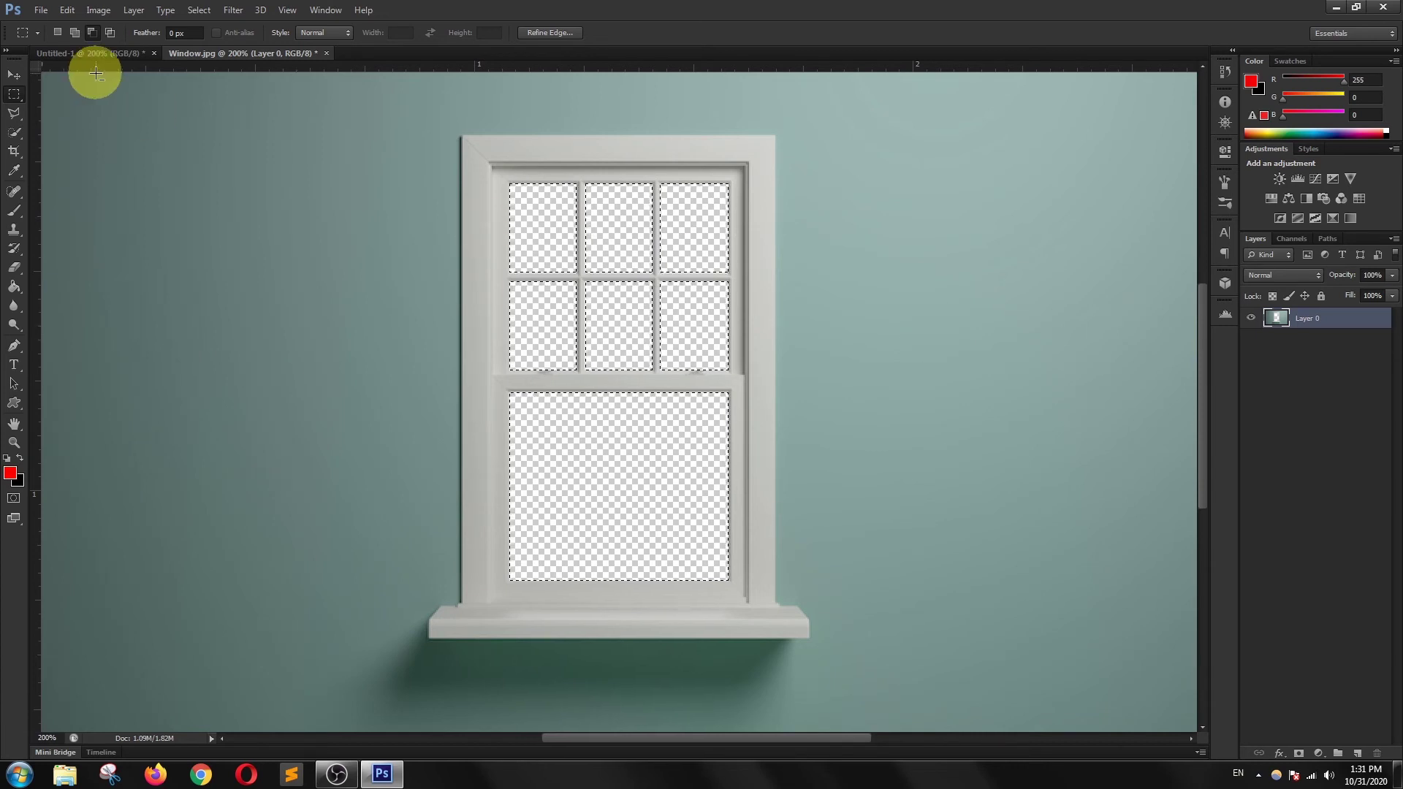
left_click(41, 10)
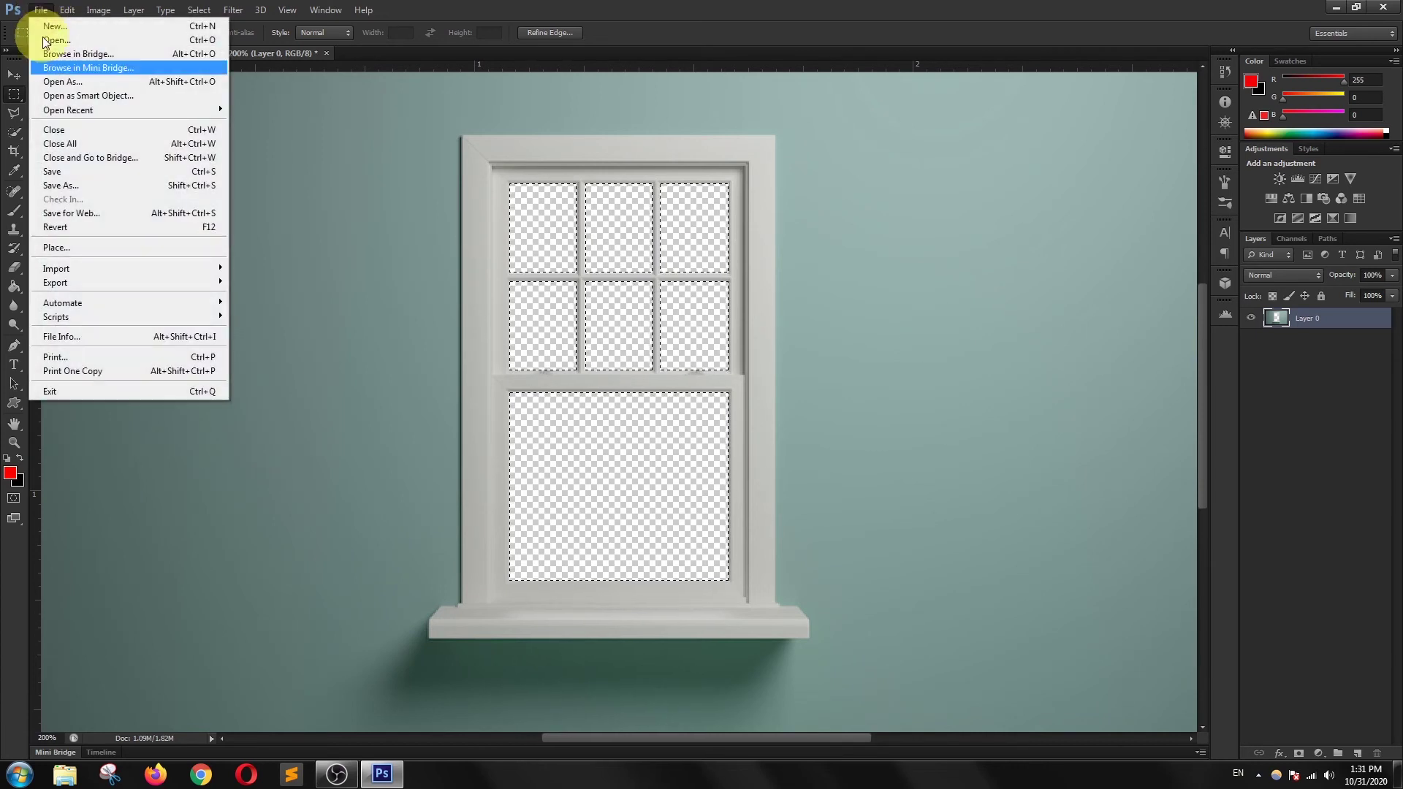
- Place the city_sky image into Window.jpg and move its layer below Layer 0
left_click(83, 248)
left_click(606, 247)
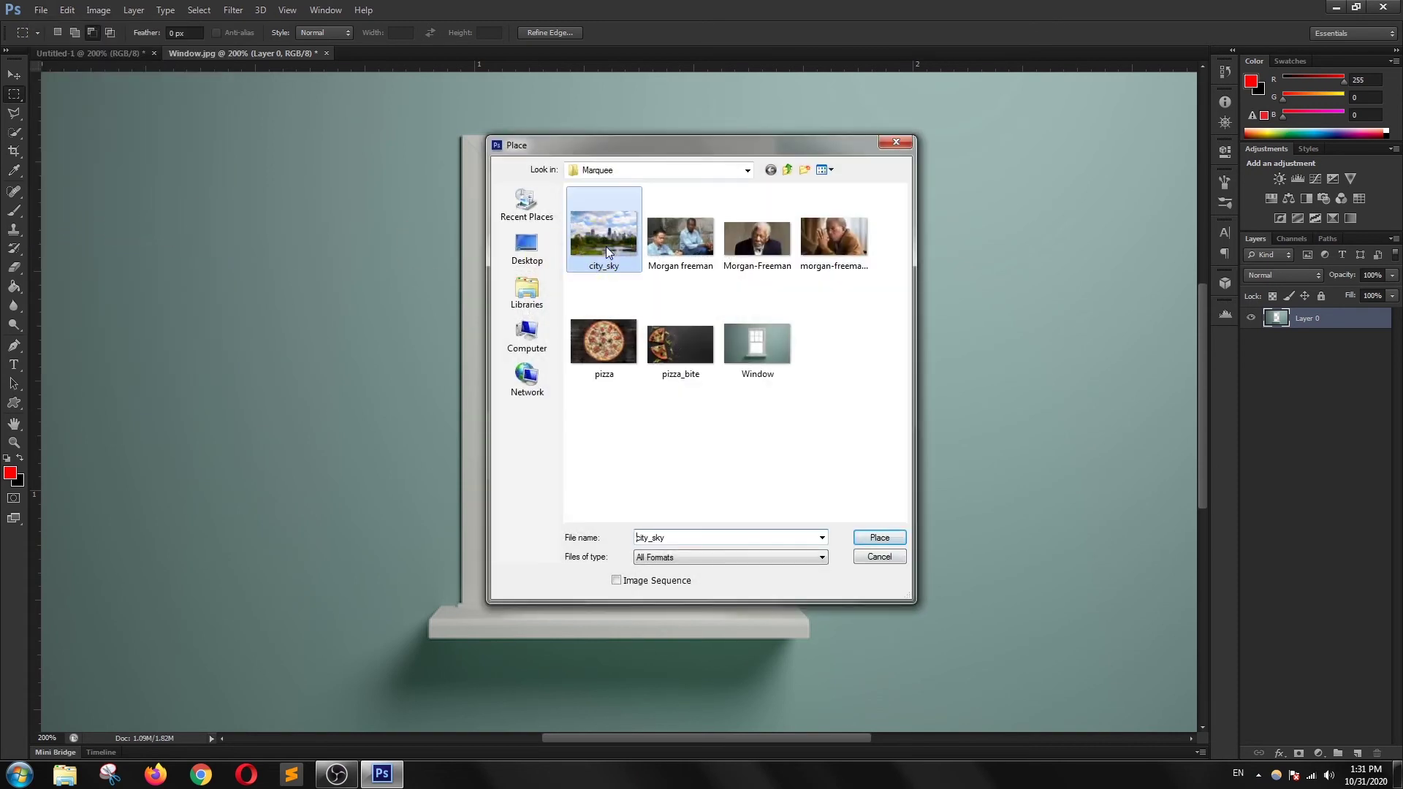
double_click(607, 247)
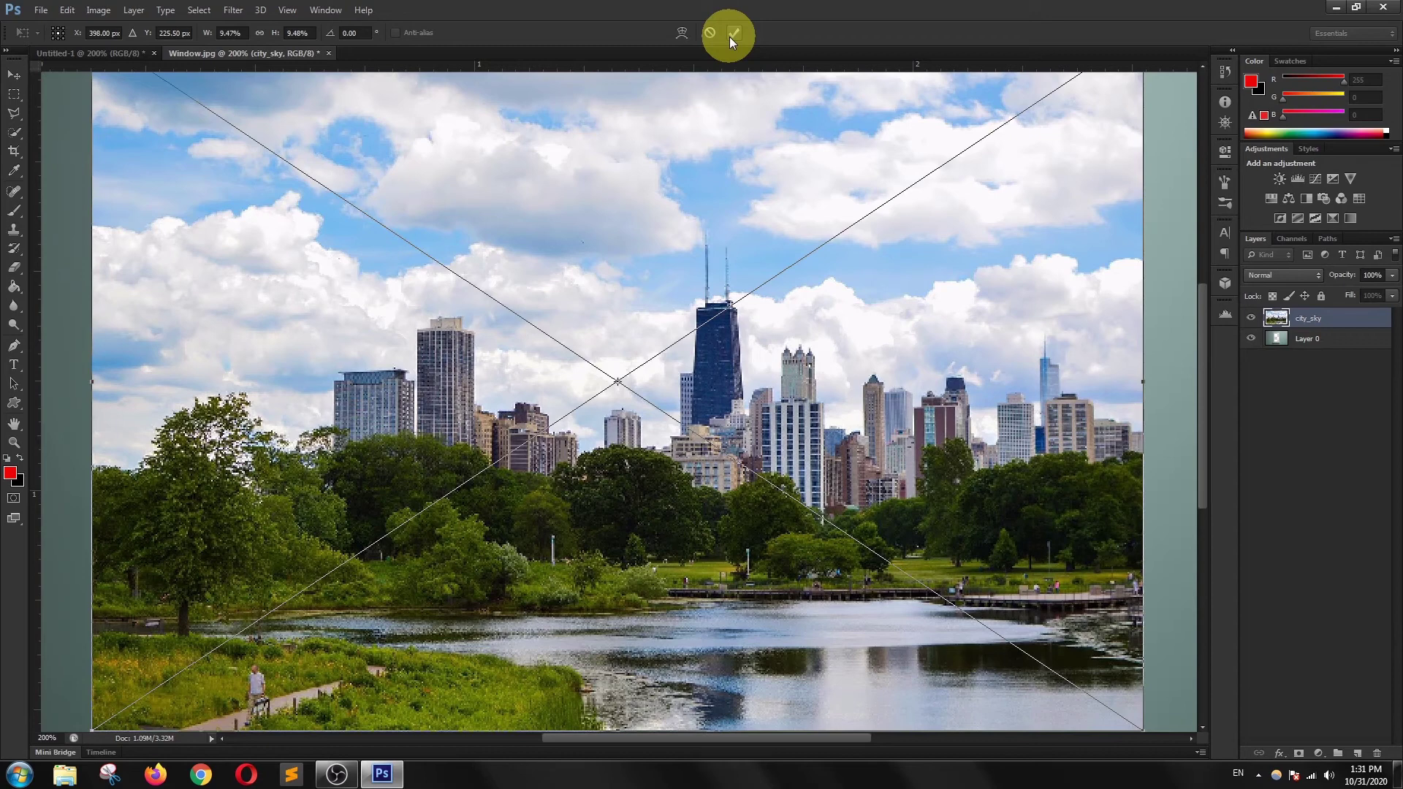
left_click(734, 33)
left_click_drag(1329, 318, 1332, 353)
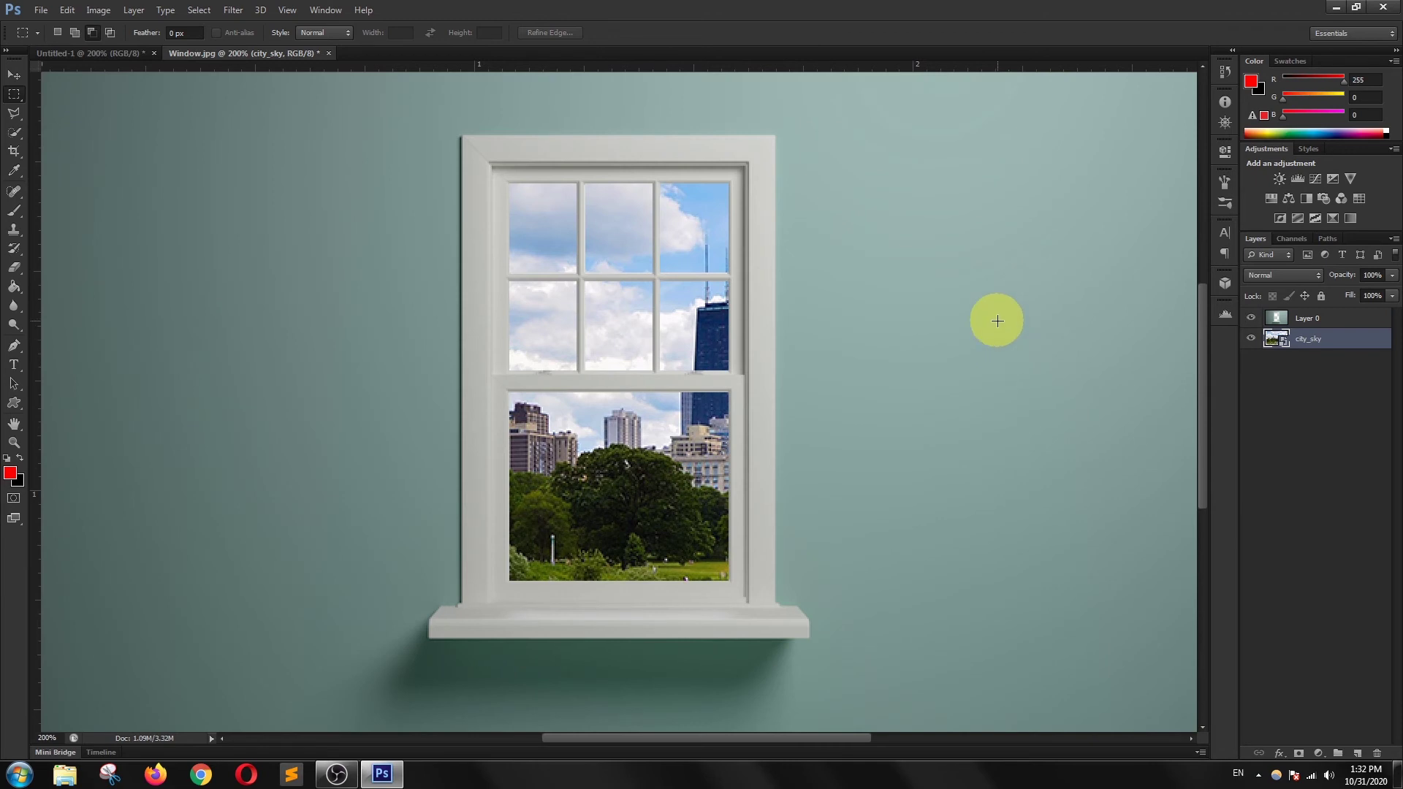
key("ctrl+t")
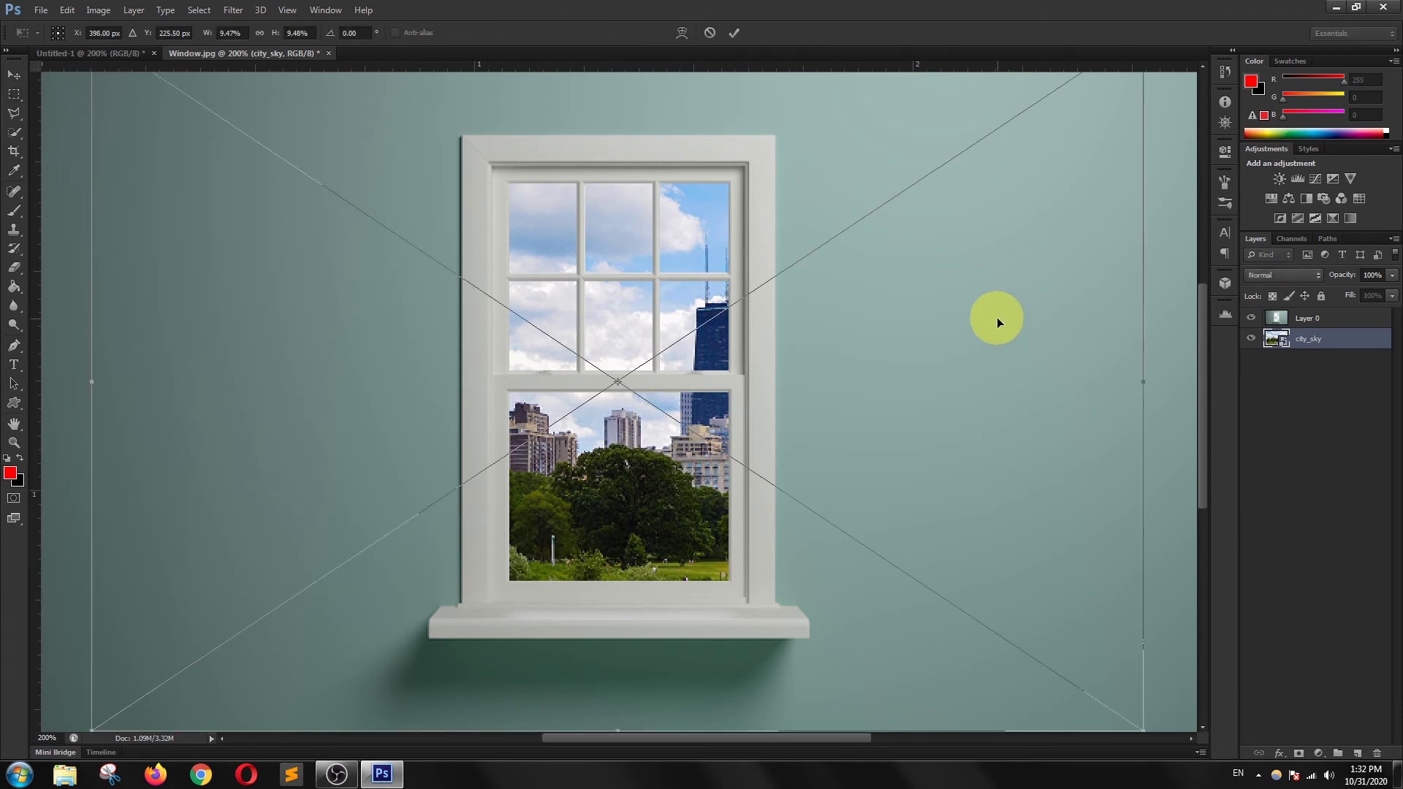
- Shift the city_sky image, scaled to about 8%, left and down behind the panes
left_click(13, 74)
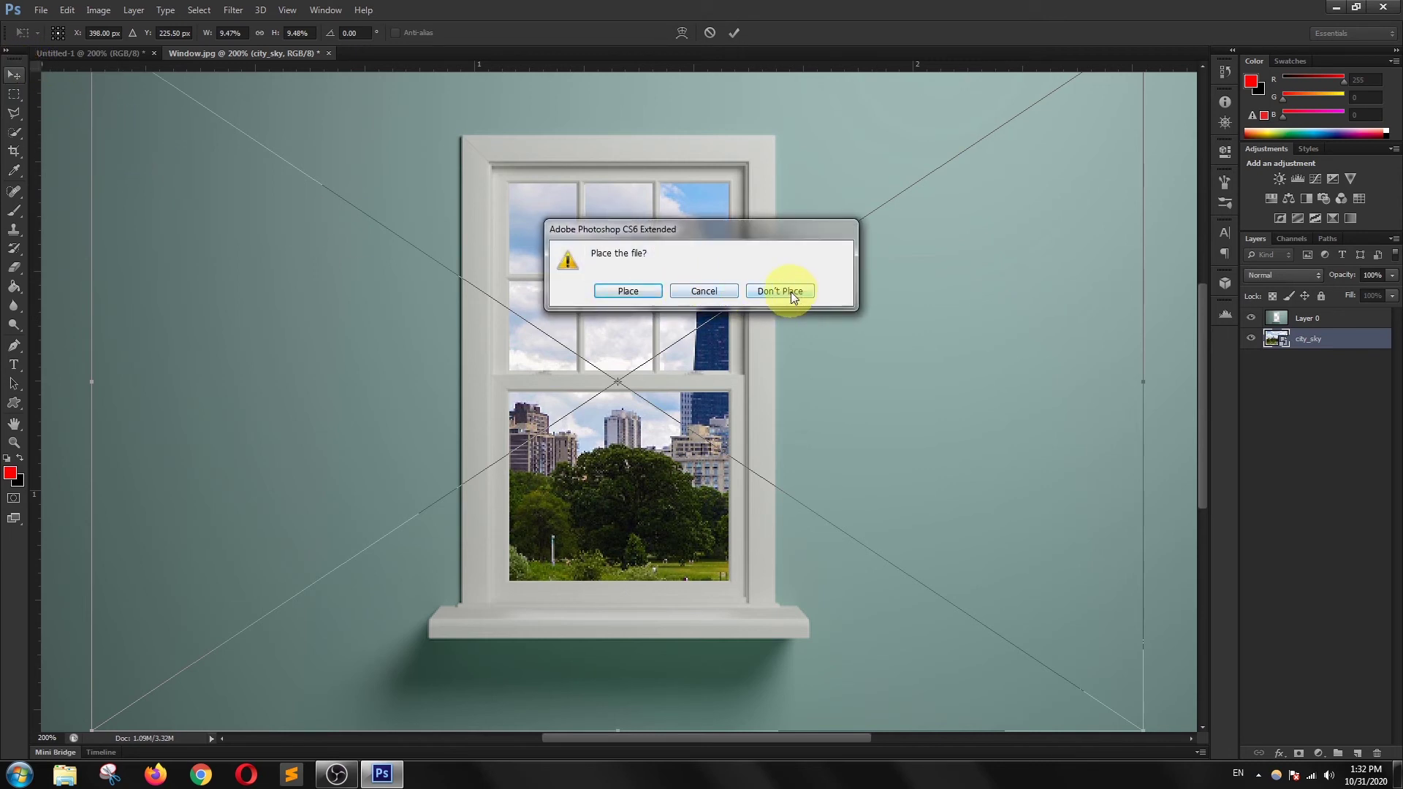
left_click(722, 290)
left_click_drag(858, 331, 684, 459)
left_click(730, 37)
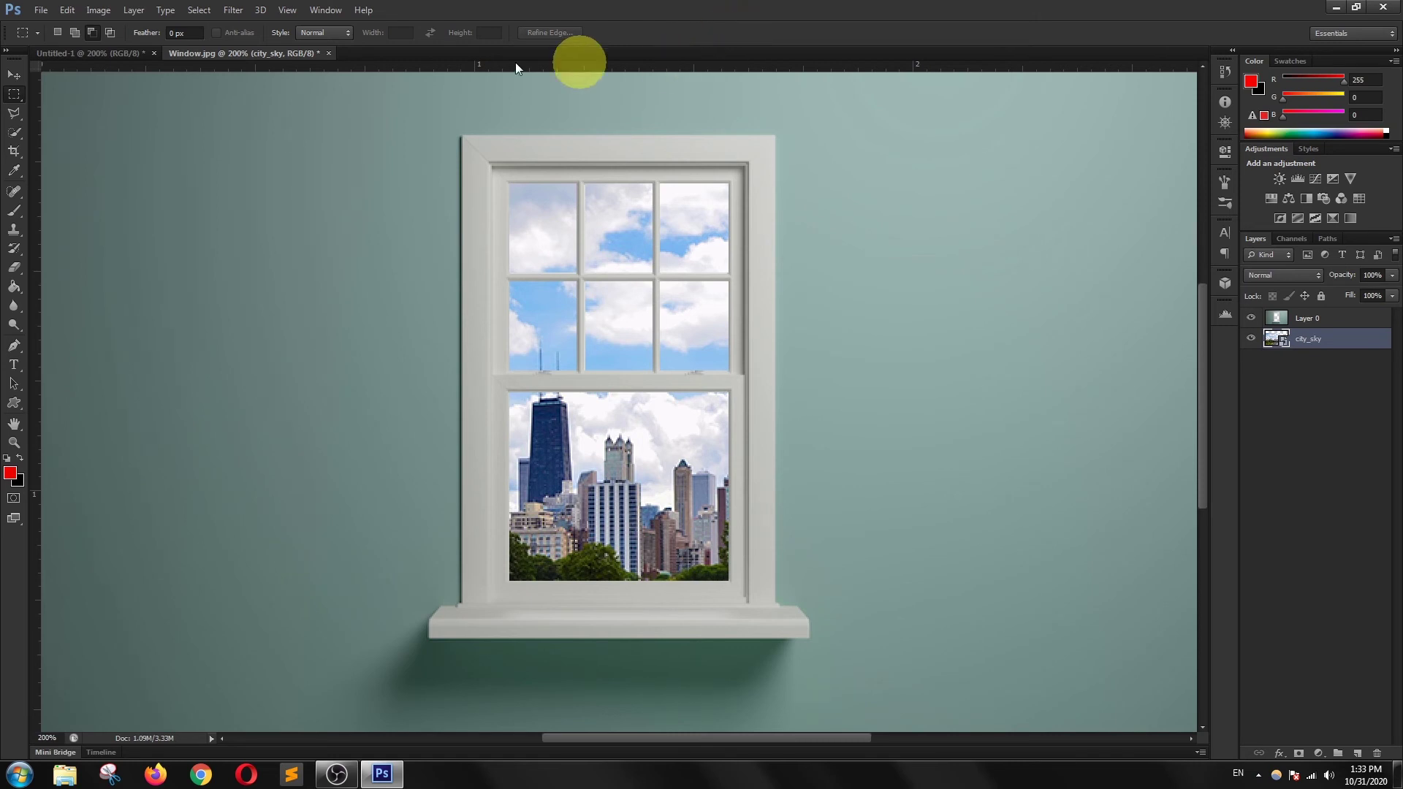
- Apply a Gaussian Blur smart filter of about 1.8 pixels radius to city_sky
left_click(235, 16)
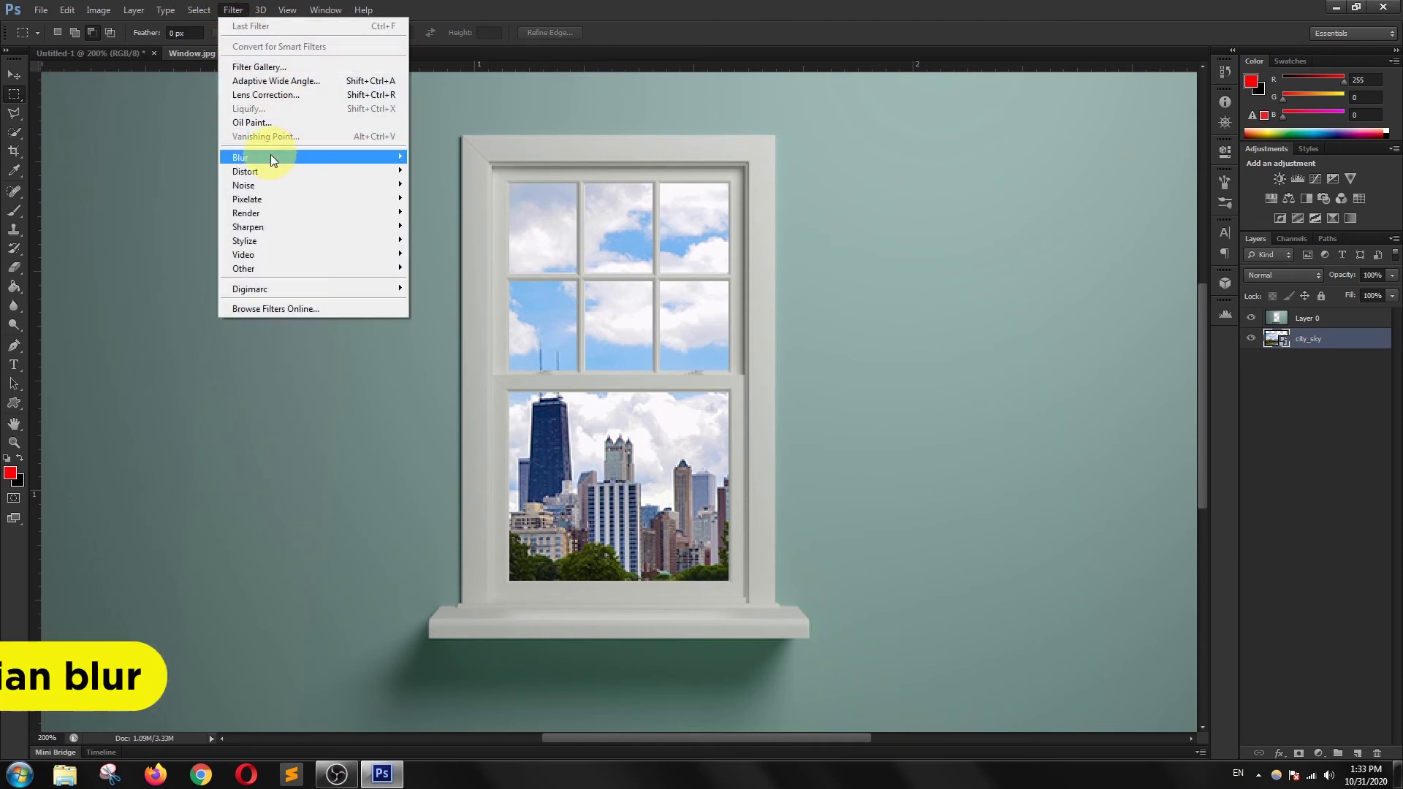
mouse_move(271, 155)
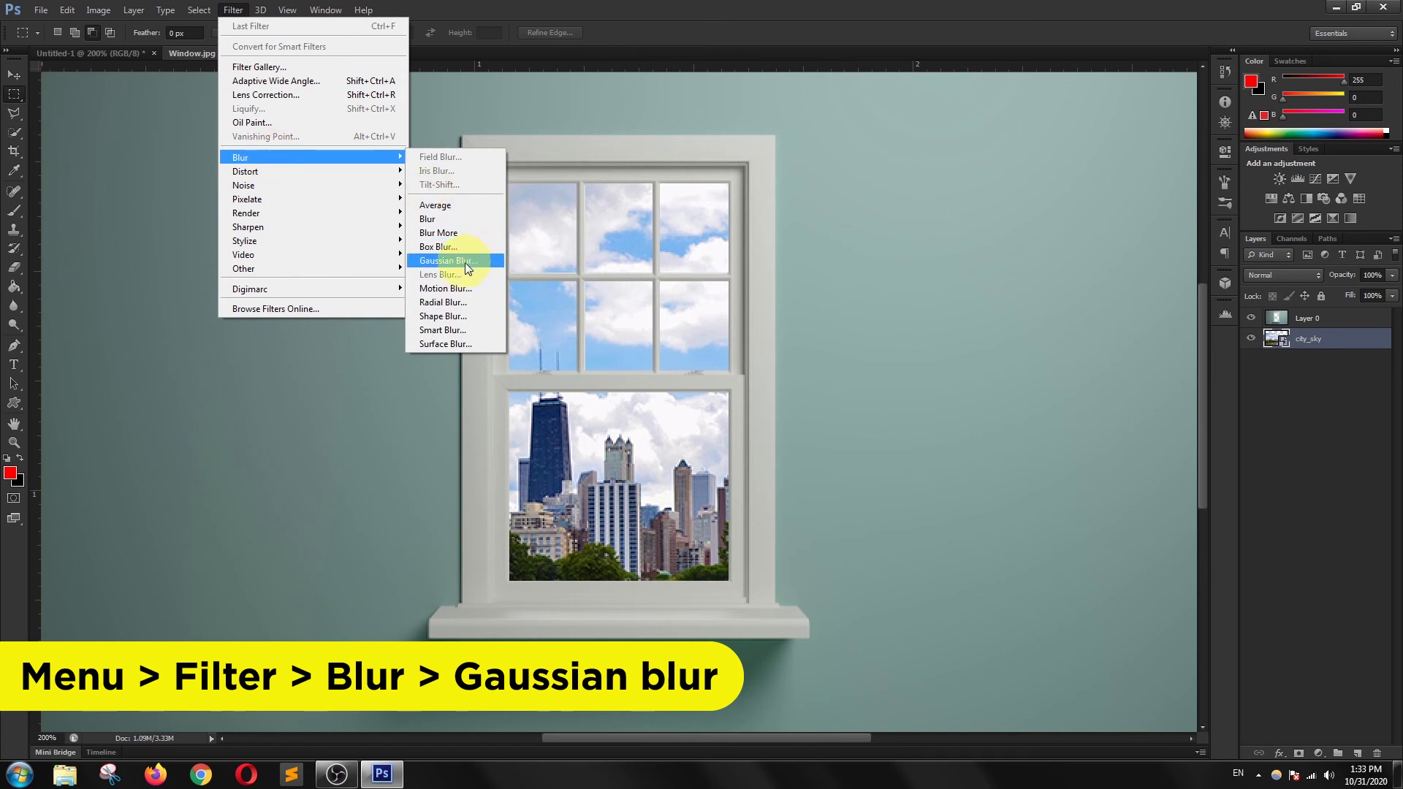
left_click(451, 260)
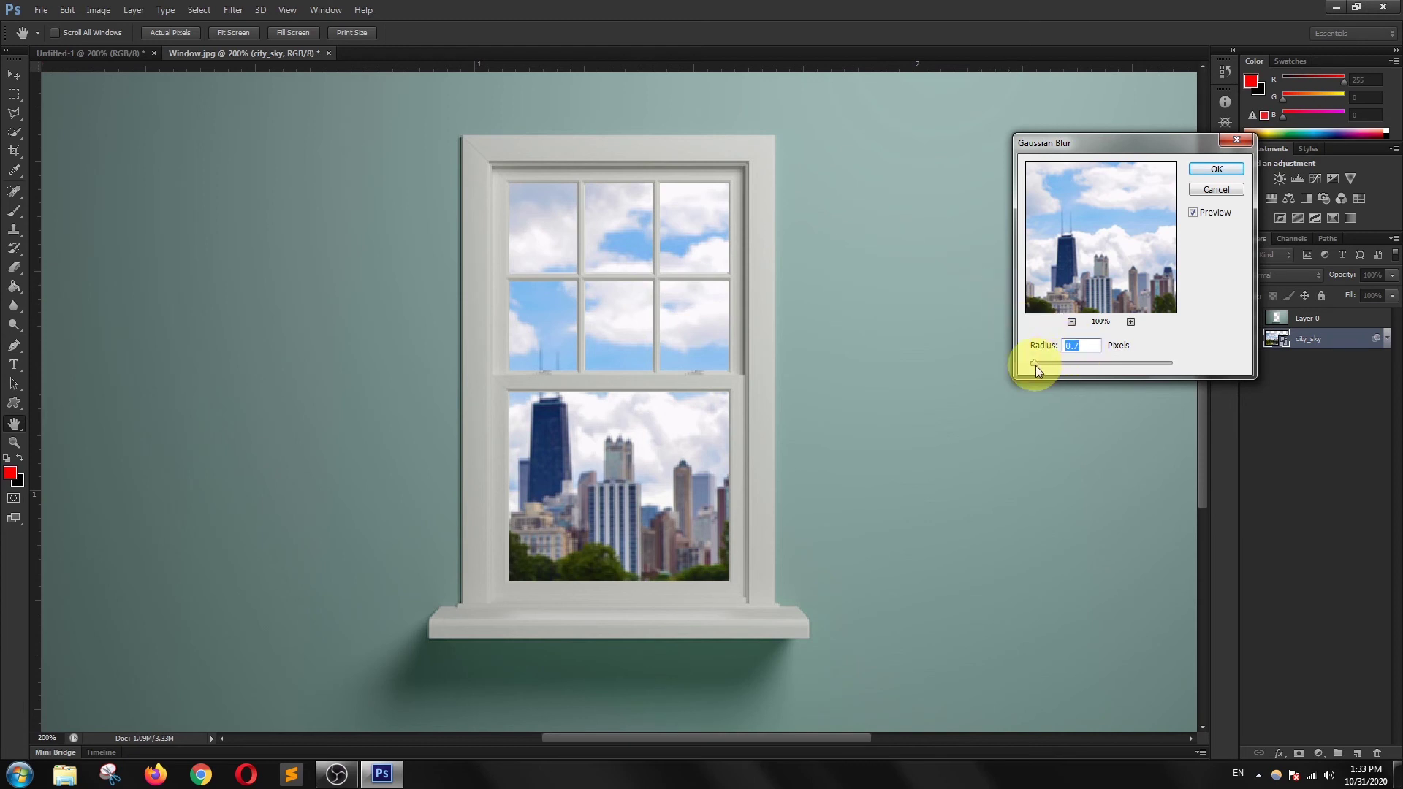
left_click_drag(1038, 371, 1035, 365)
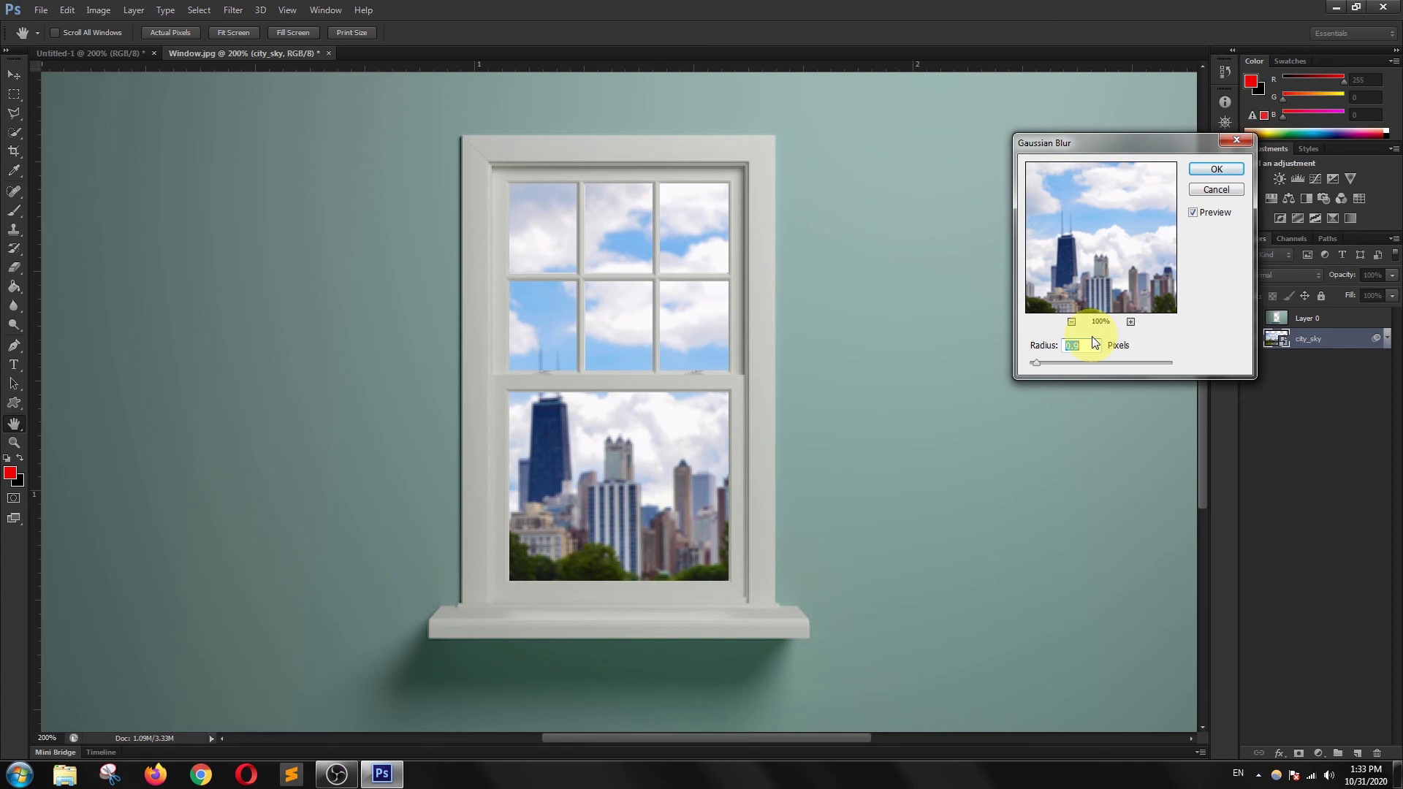
key("Return")
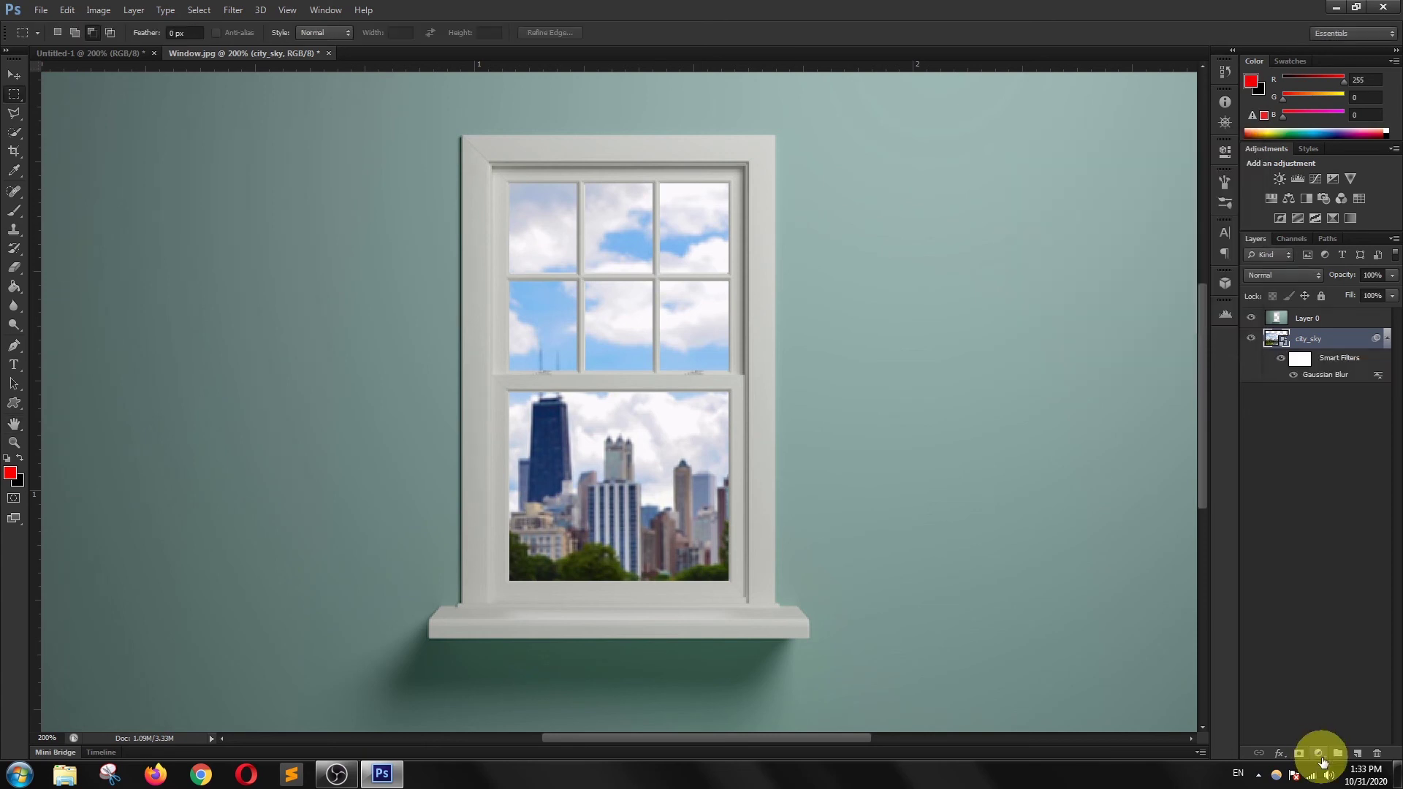
left_click(1318, 752)
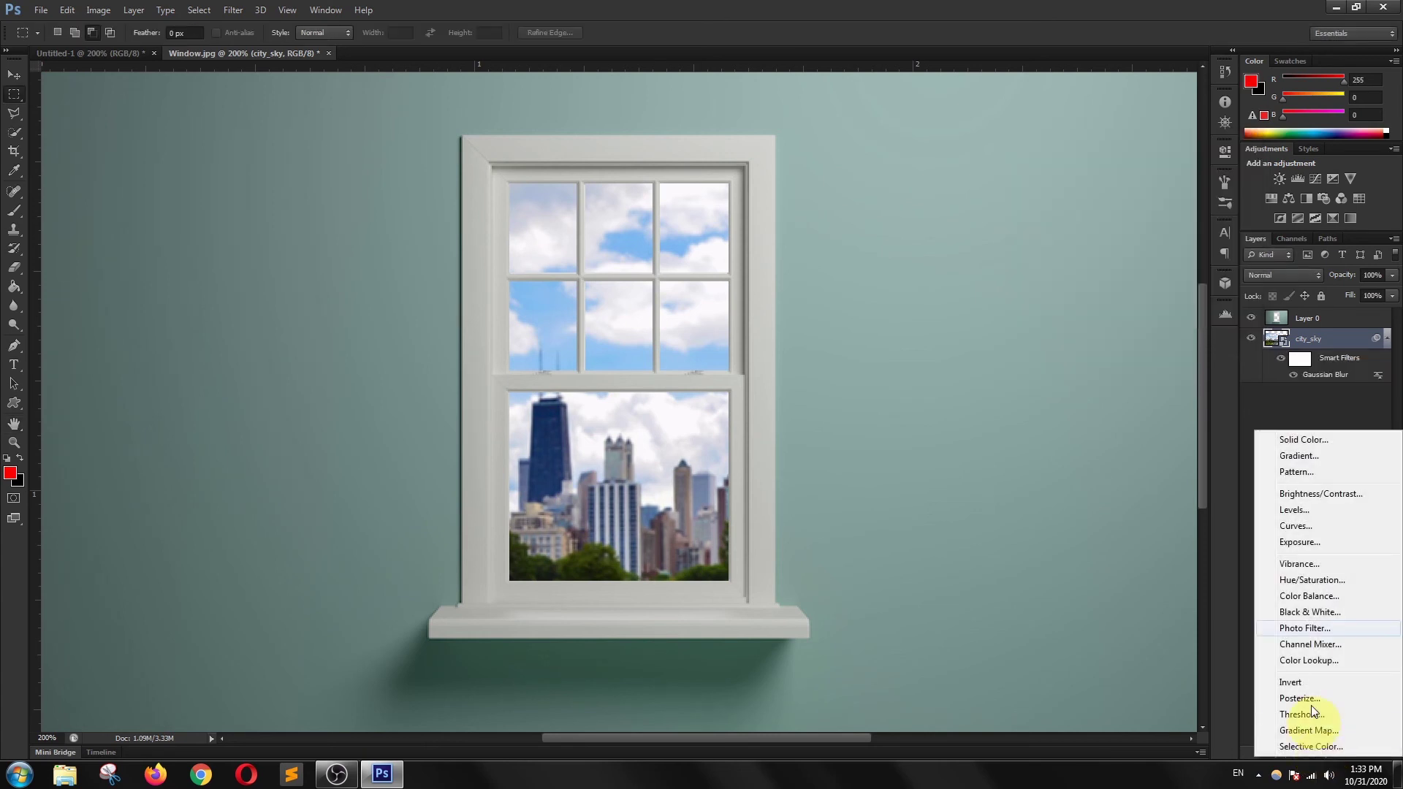
- Add a Hue/Saturation adjustment layer above city_sky with Saturation +24 and Lightness +36
left_click(1309, 580)
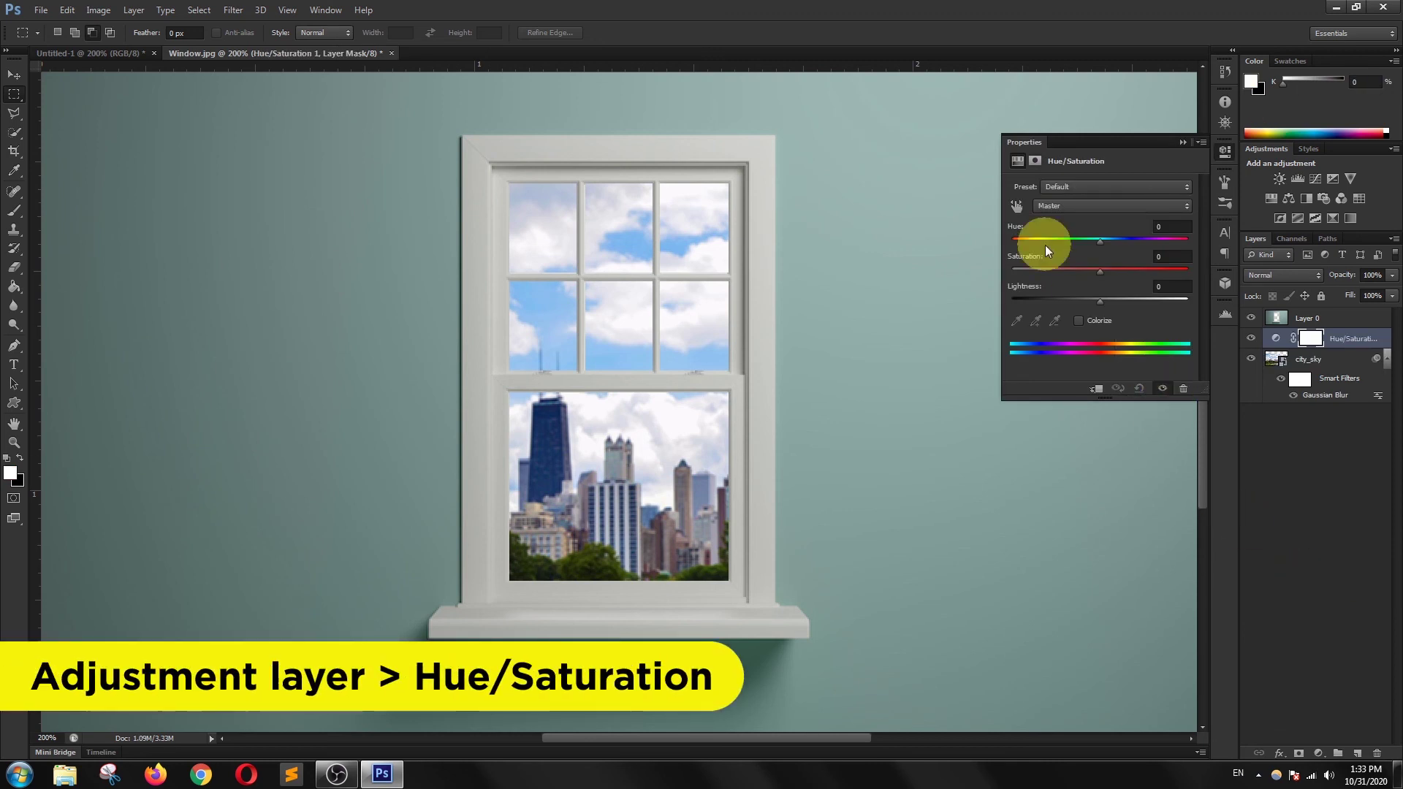
left_click(1100, 276)
left_click_drag(1100, 272, 1124, 310)
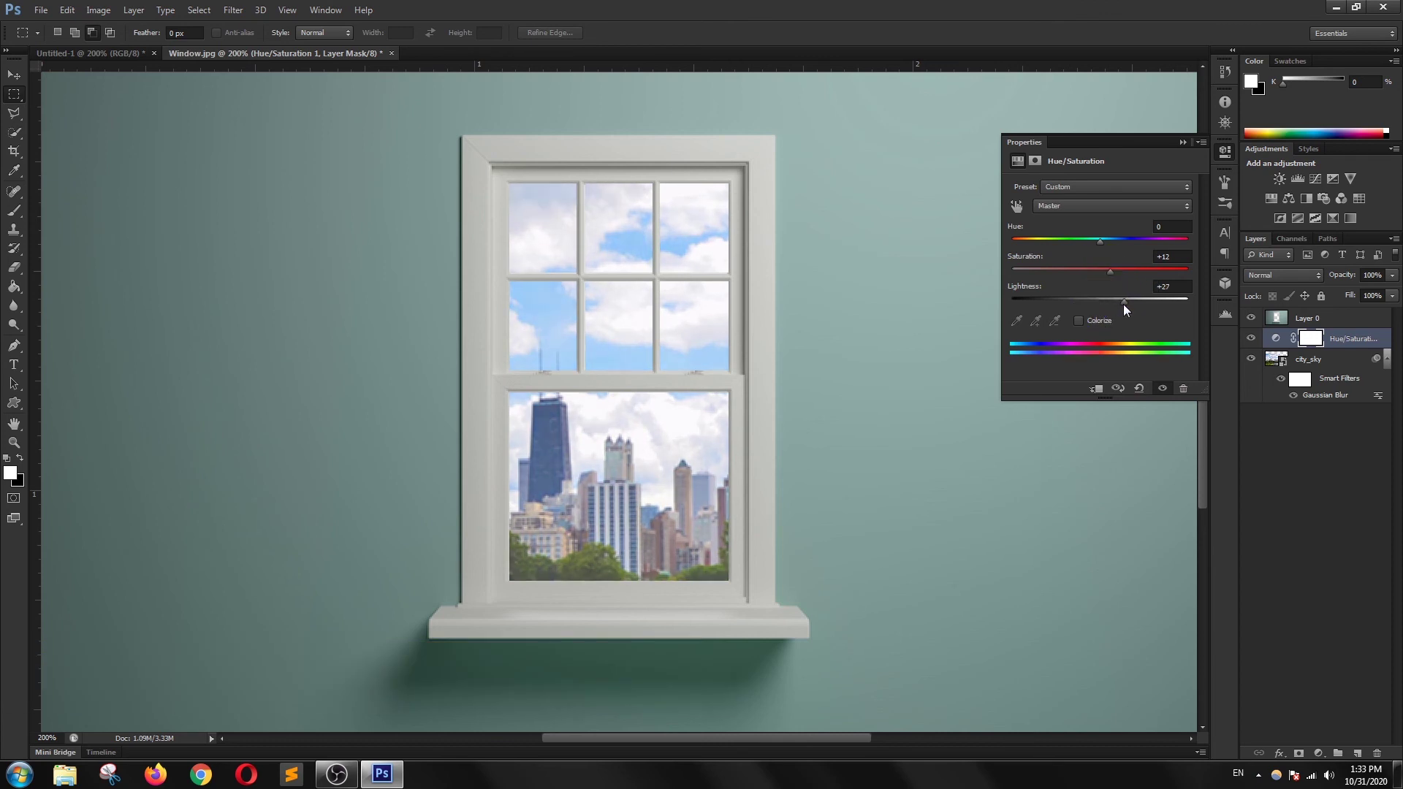
mouse_move(1127, 310)
left_mouse_down()
mouse_move(1107, 306)
mouse_move(1123, 285)
mouse_move(1112, 275)
mouse_move(1134, 309)
left_mouse_up()
left_click(1122, 300)
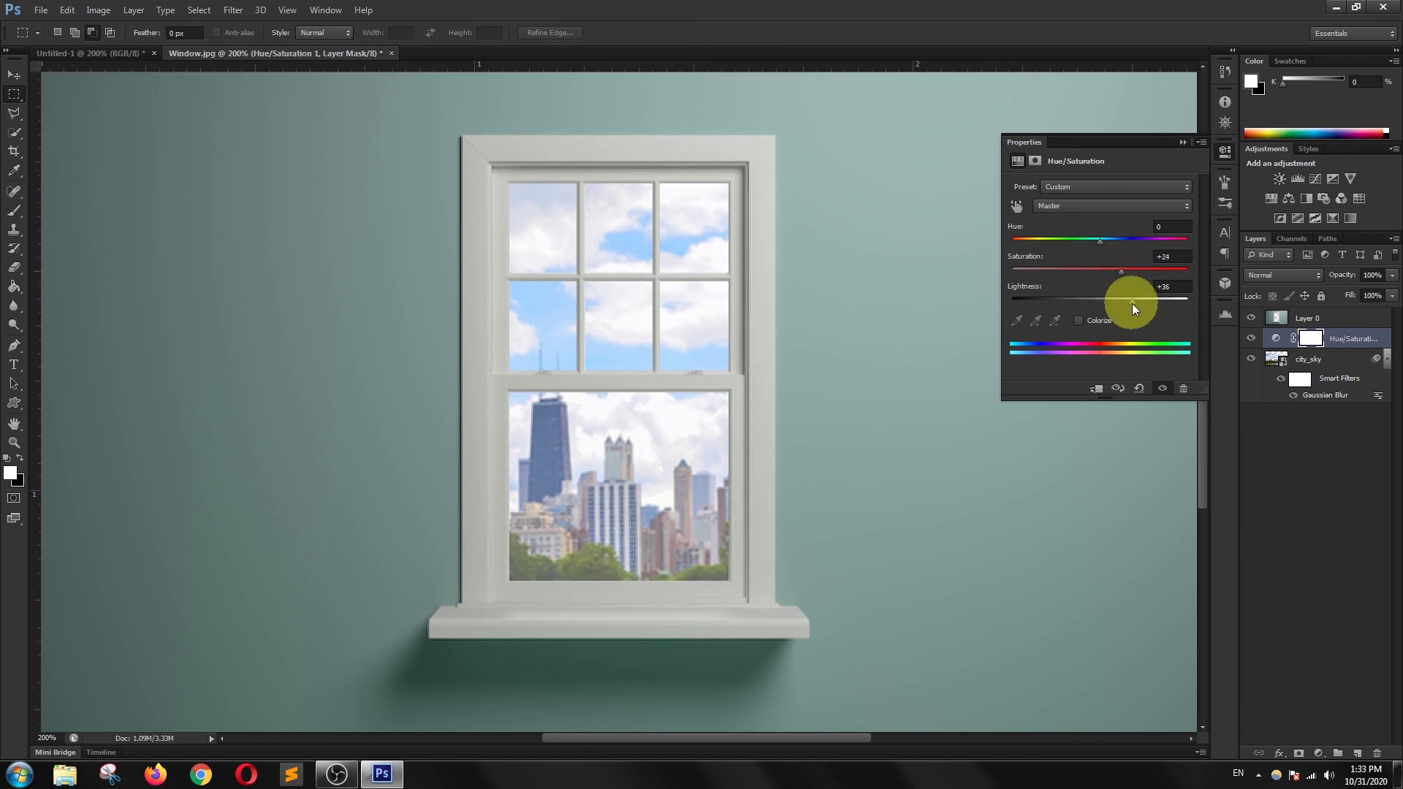
left_click(1226, 152)
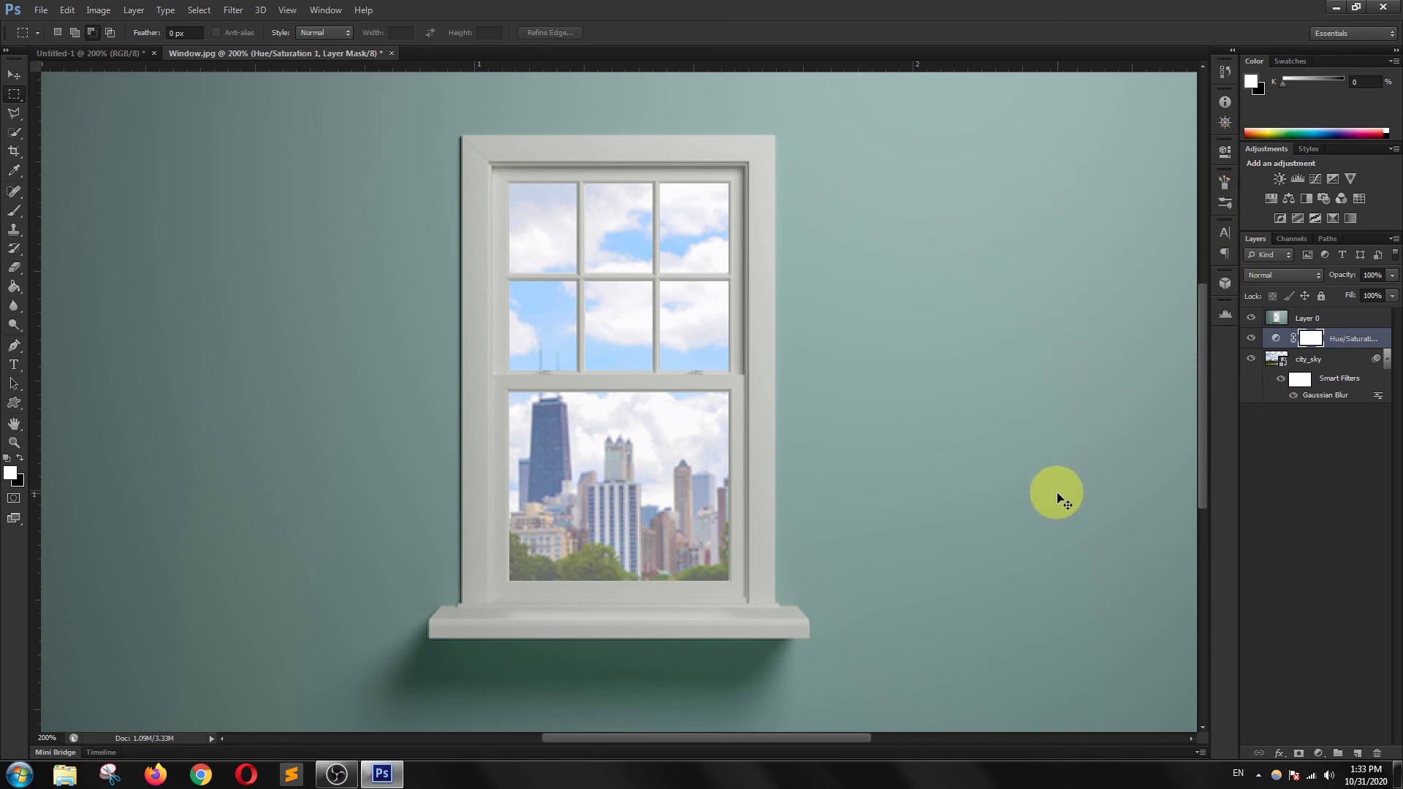
key("ctrl+0")
key("ctrl+1")
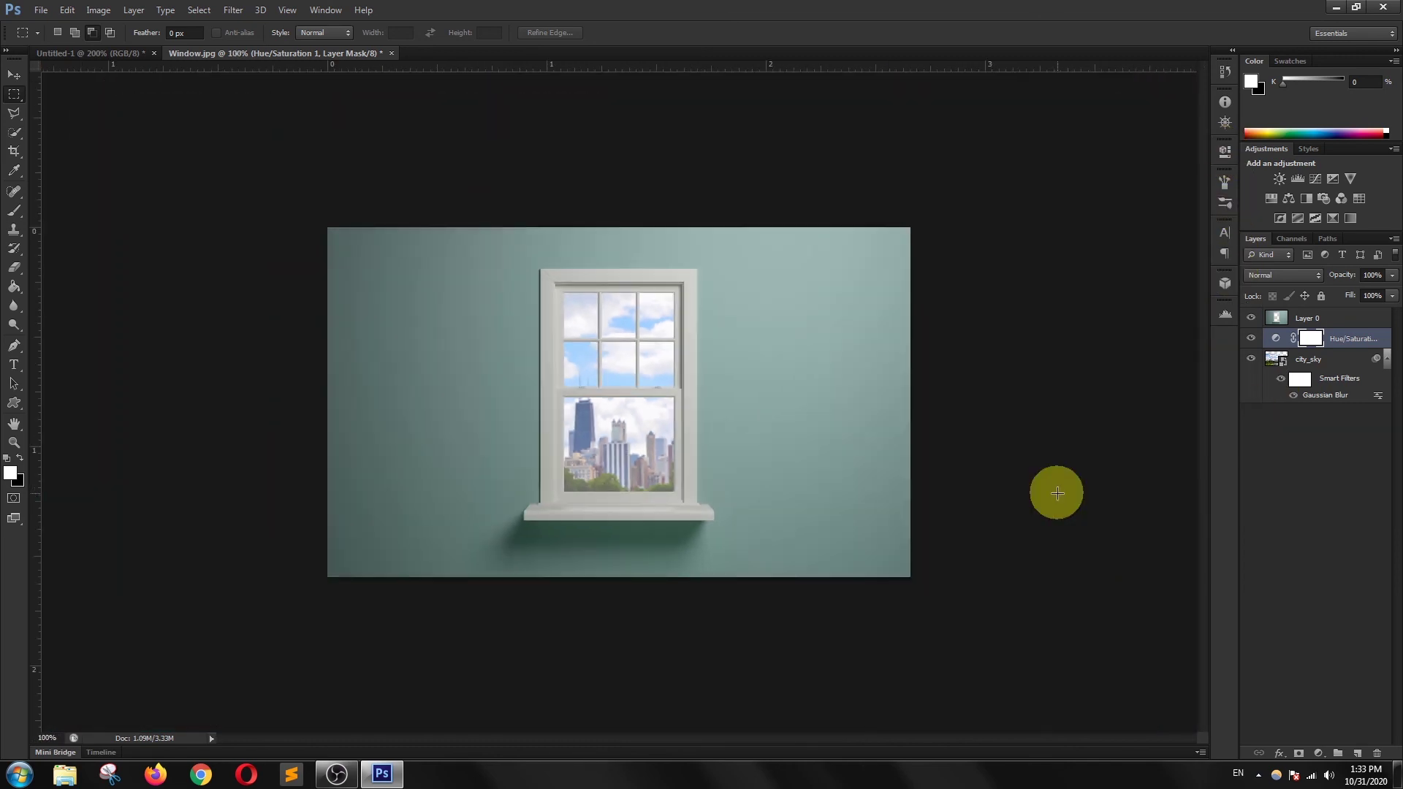